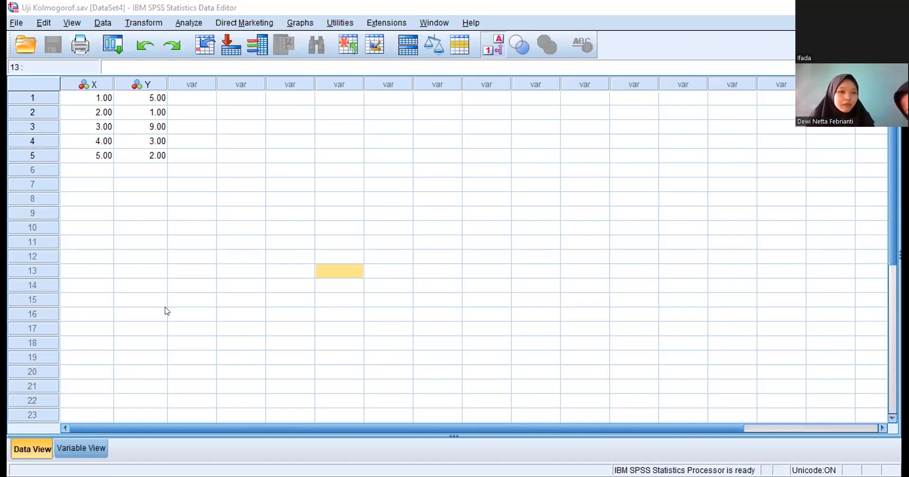
- Rename variable X to Jenis_Buah in the variable definitions
{"action": "key", "text": "ctrl+t"}
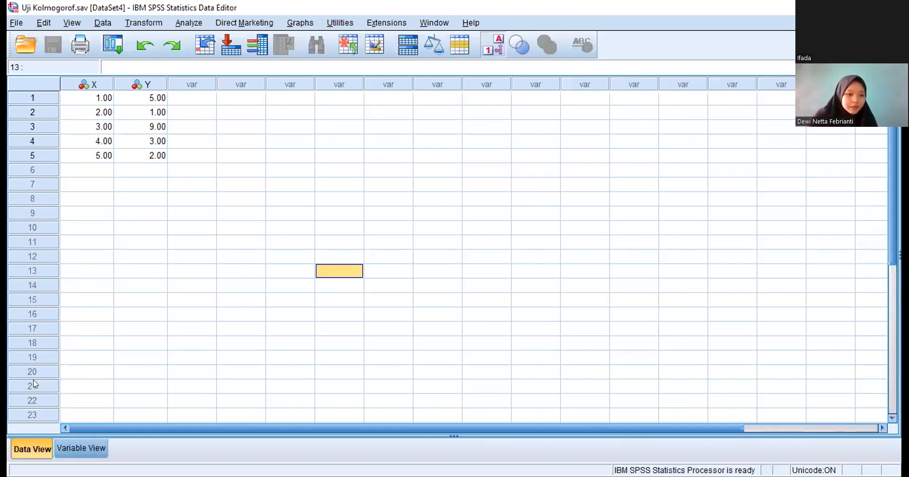
{"action": "double_click", "coordinate": [75, 81]}
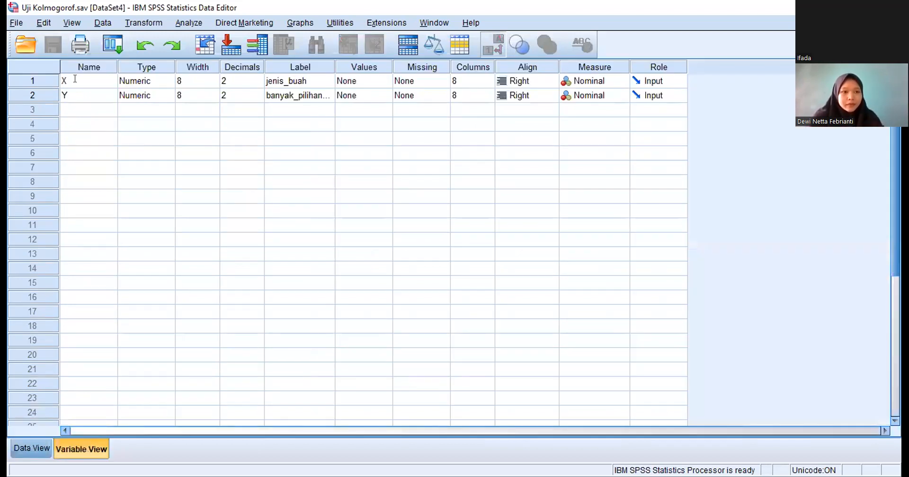
{"action": "left_click", "coordinate": [75, 79]}
{"action": "key", "text": "BackSpace"}
{"action": "type", "text": "Jne"}
{"action": "key", "text": "BackSpace"}
{"action": "key", "text": "BackSpace"}
{"action": "type", "text": "enis_Buah"}
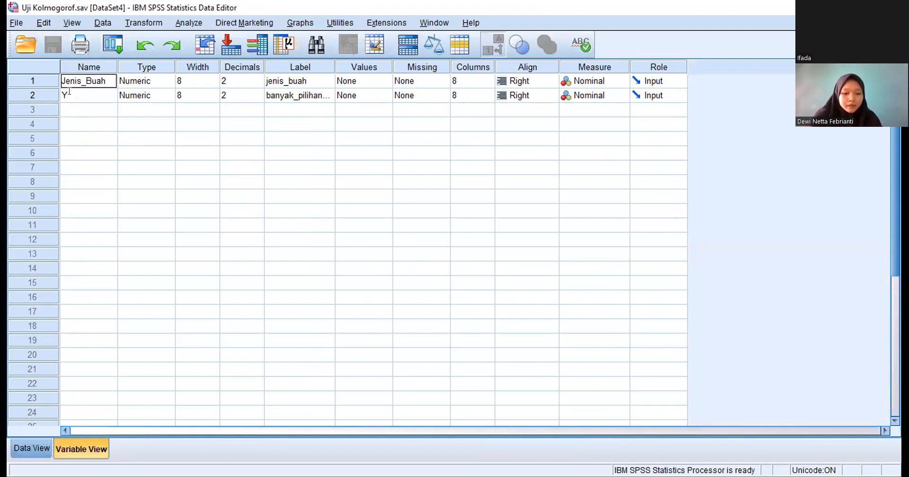
- Rename variable Y to Banyak_Siswa
{"action": "left_click", "coordinate": [70, 90]}
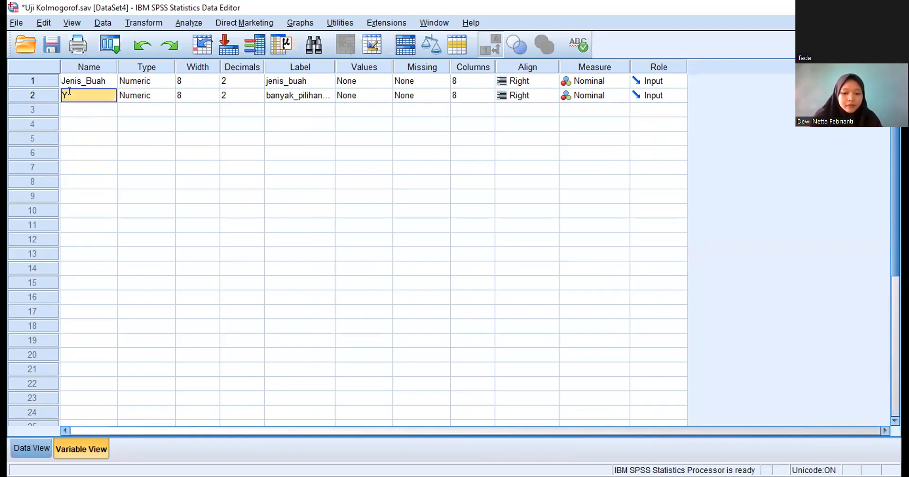
{"action": "double_click", "coordinate": [69, 90]}
{"action": "key", "text": "BackSpace"}
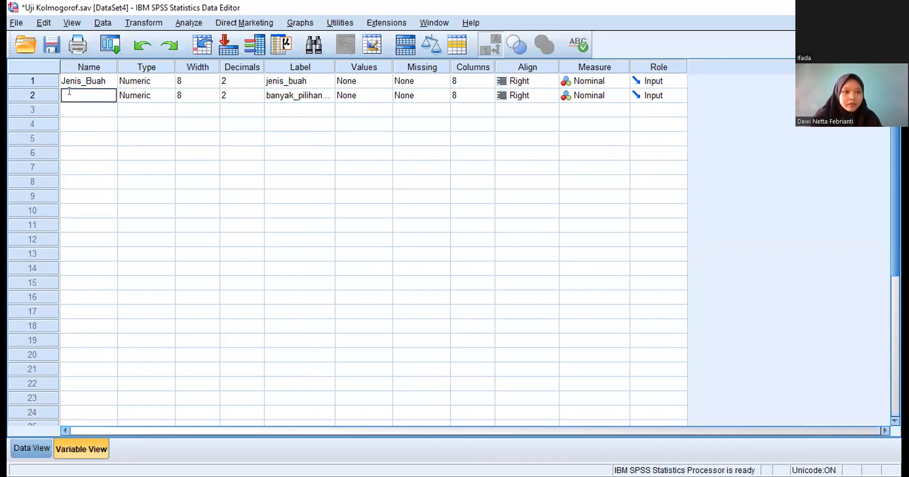
{"action": "type", "text": "Banyak_Siswa"}
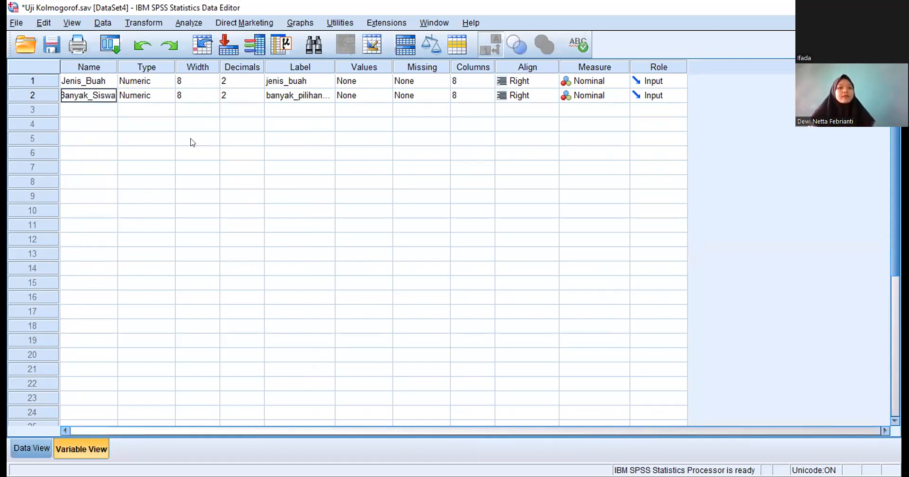
- Set up an Explore analysis from the descriptive statistics with banyak_pilihan_siswa as the dependent variable
{"action": "key", "text": "ctrl+t"}
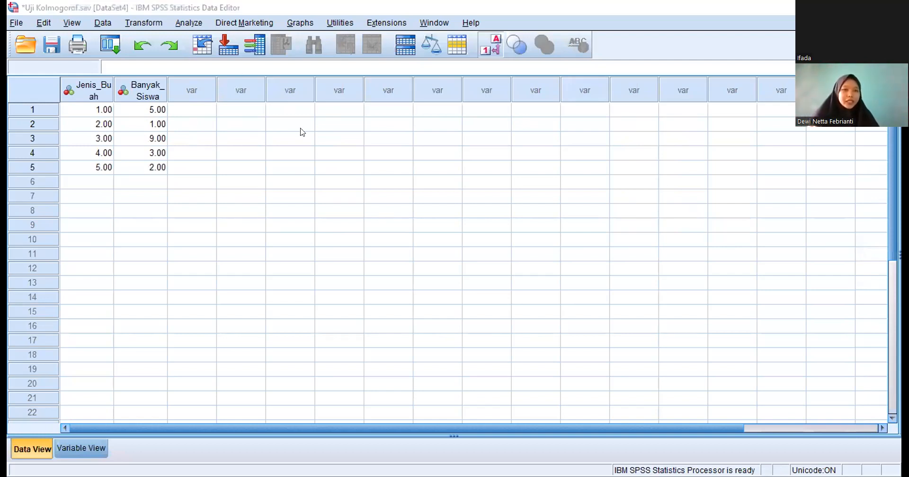
{"action": "left_click", "coordinate": [188, 24]}
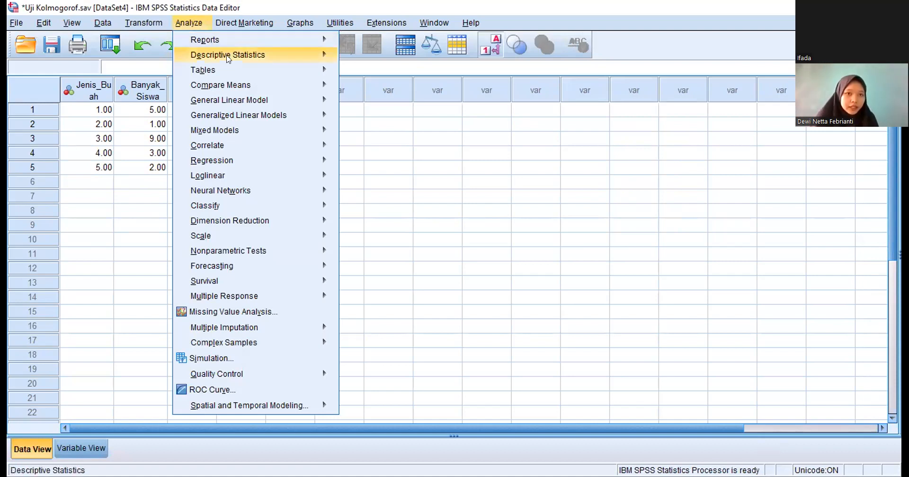
{"action": "mouse_move", "coordinate": [278, 56]}
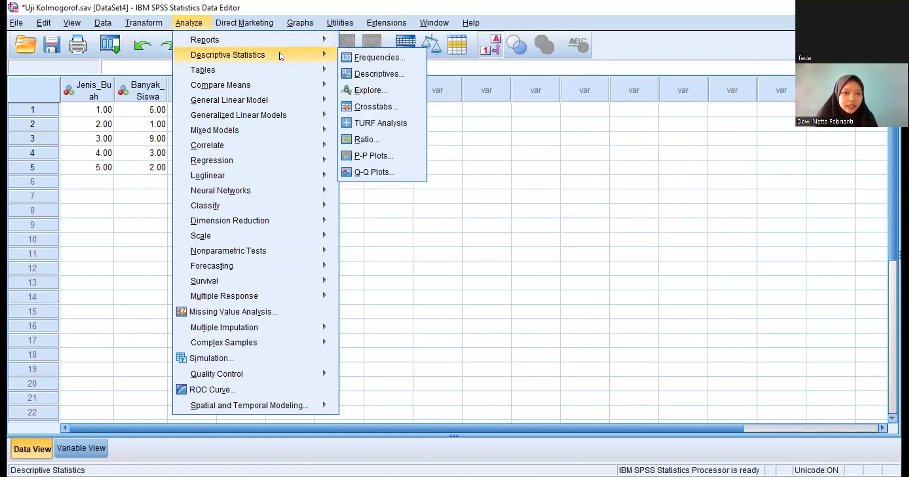
{"action": "left_click", "coordinate": [358, 89]}
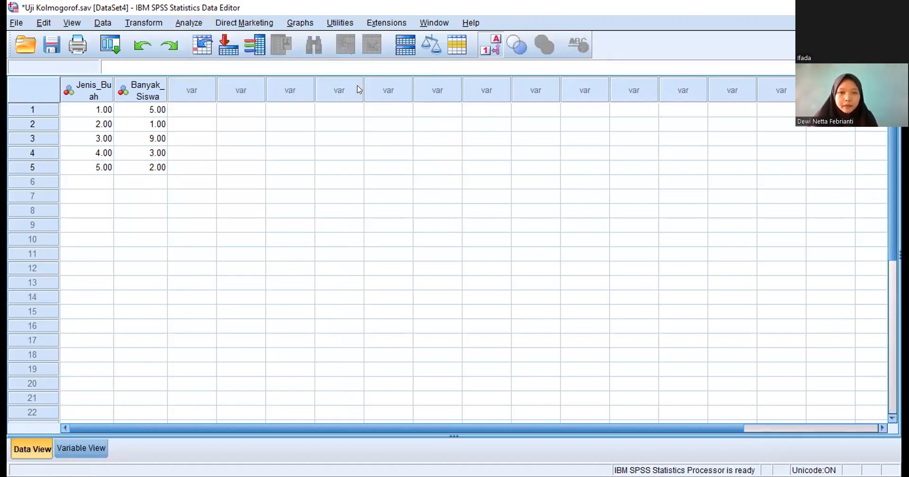
{"action": "left_click", "coordinate": [453, 176]}
{"action": "left_click", "coordinate": [428, 185]}
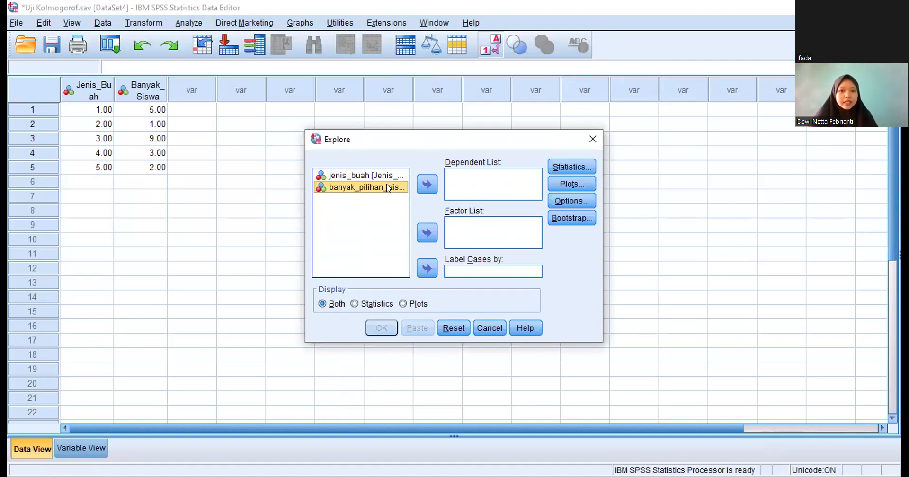
{"action": "left_click", "coordinate": [422, 183]}
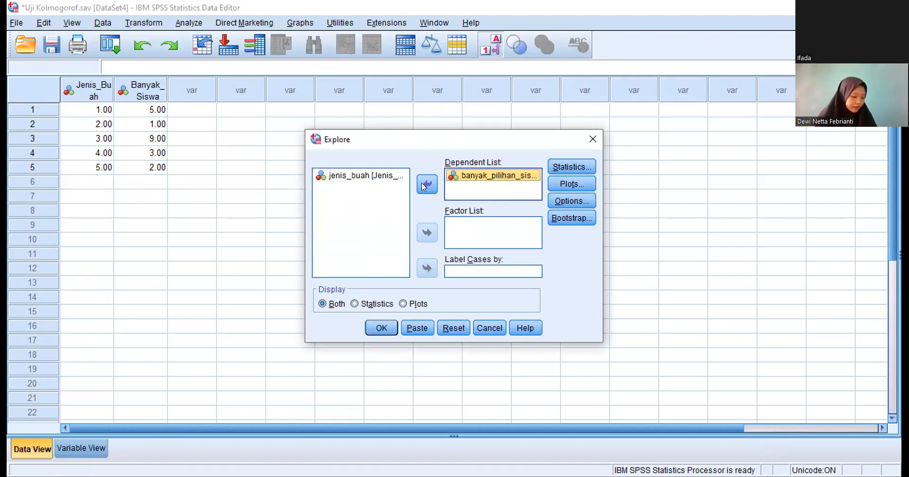
- Run the Explore analysis with normality plots with tests, and select the Tests of Normality table in the output
{"action": "left_click", "coordinate": [577, 186]}
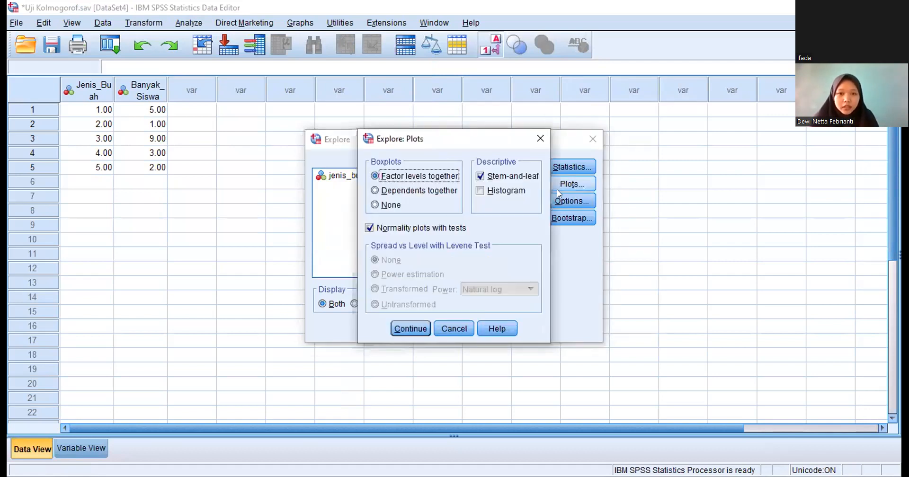
{"action": "left_click", "coordinate": [369, 227]}
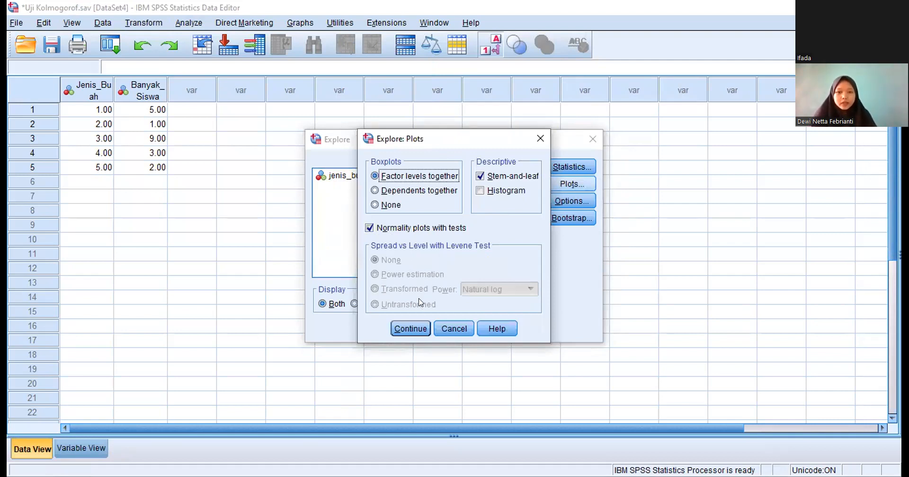
{"action": "left_click", "coordinate": [415, 324]}
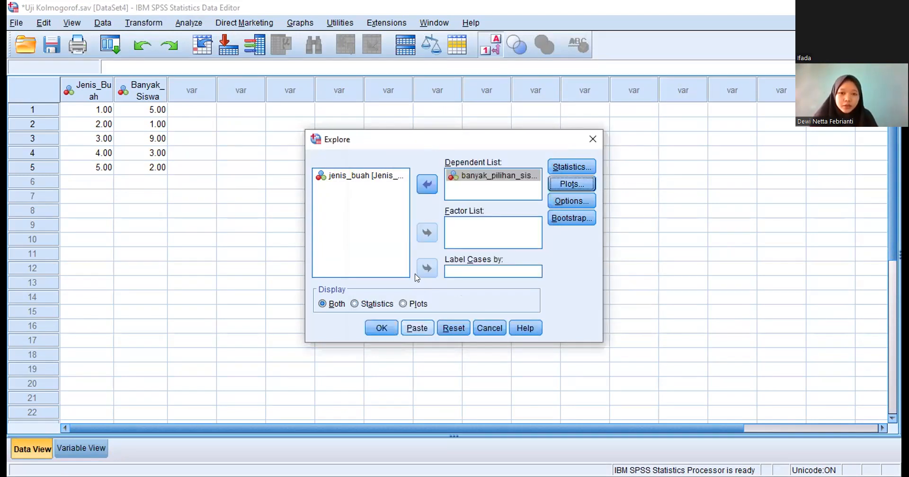
{"action": "left_click", "coordinate": [380, 329]}
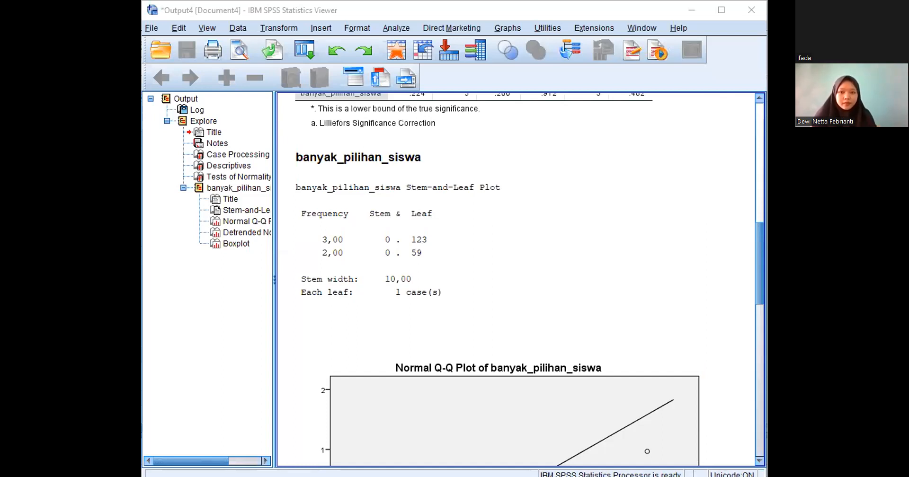
{"action": "left_click_drag", "start_coordinate": [759, 253], "coordinate": [766, 226]}
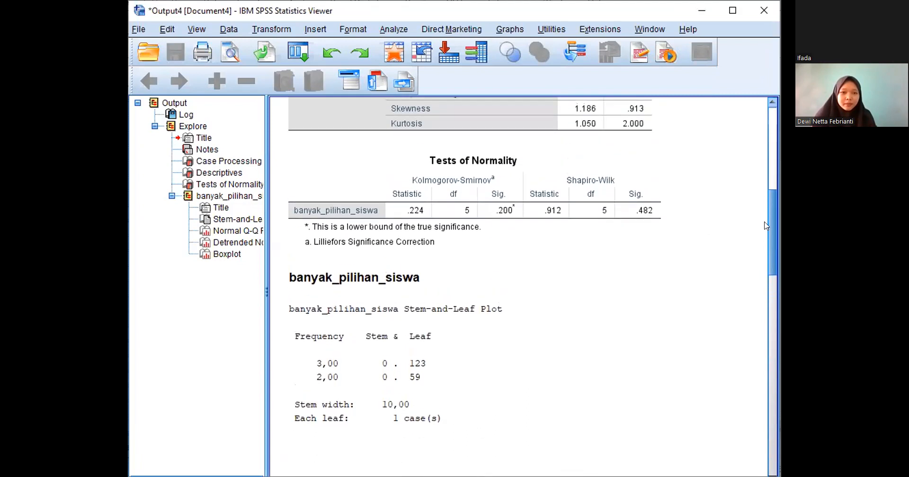
{"action": "left_click", "coordinate": [661, 191]}
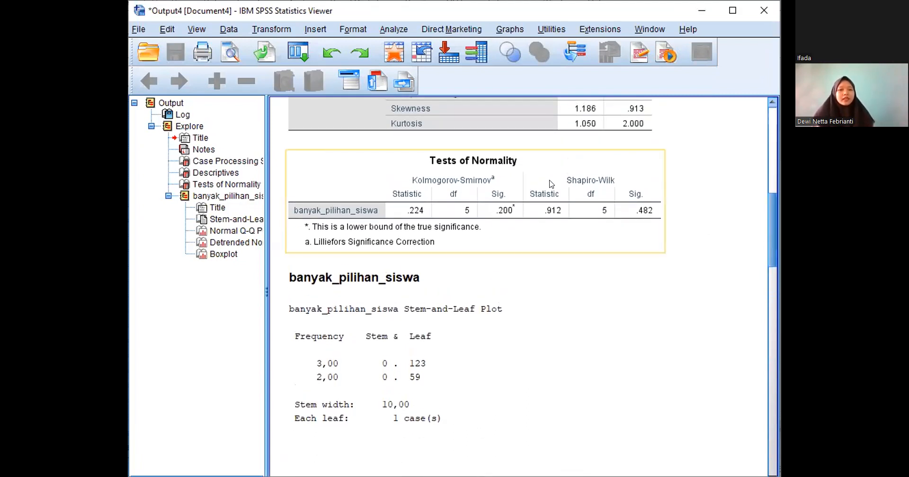
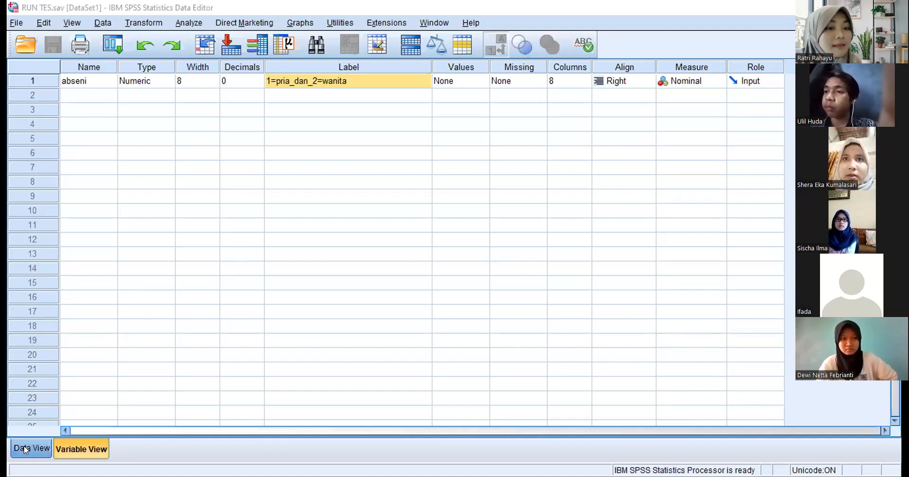
- Add the value label "pria" for value 1 of the variable abseni in RUN TES.sav
{"action": "left_click", "coordinate": [26, 450]}
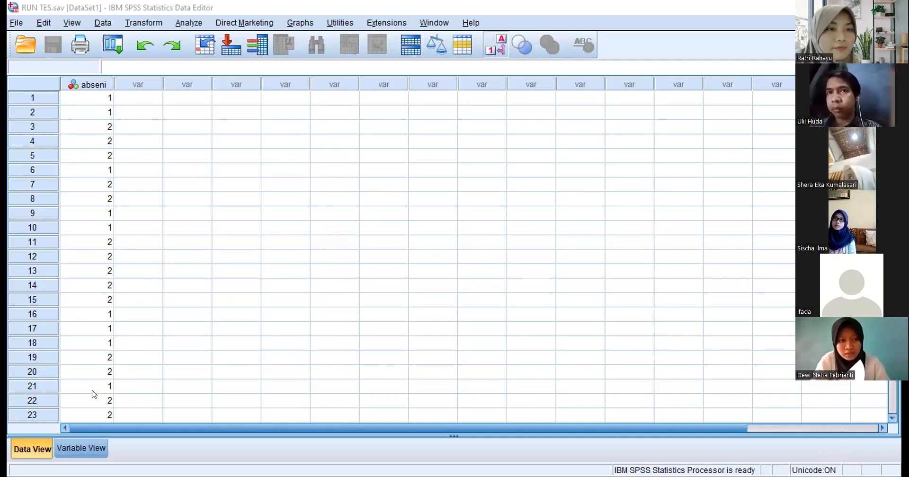
{"action": "left_click", "coordinate": [87, 456]}
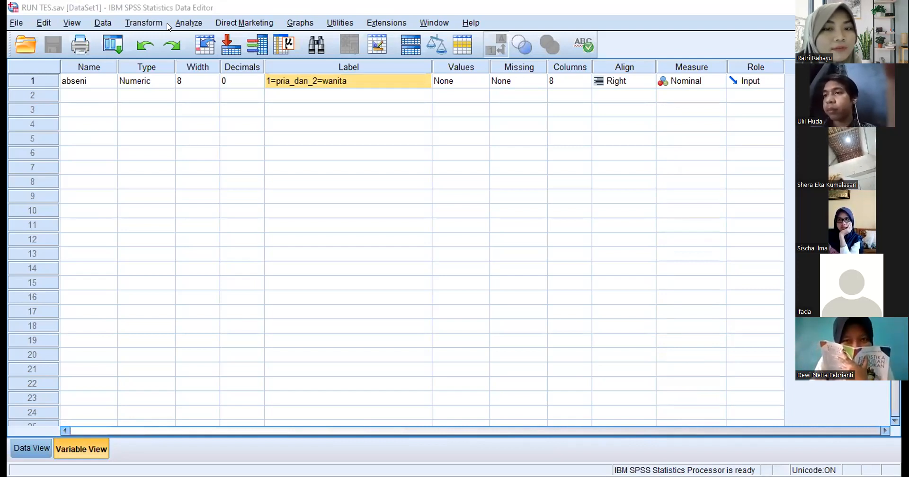
{"action": "double_click", "coordinate": [475, 81]}
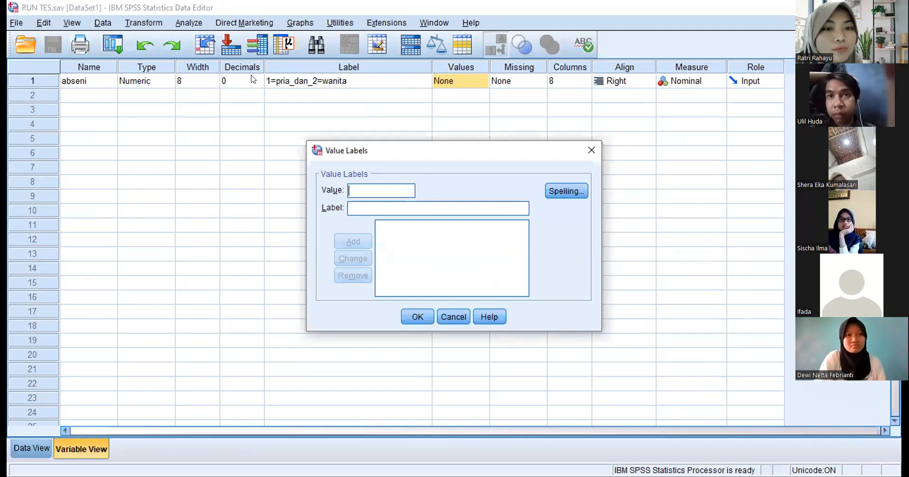
{"action": "left_click", "coordinate": [357, 190]}
{"action": "type", "text": "1"}
{"action": "left_click", "coordinate": [356, 207]}
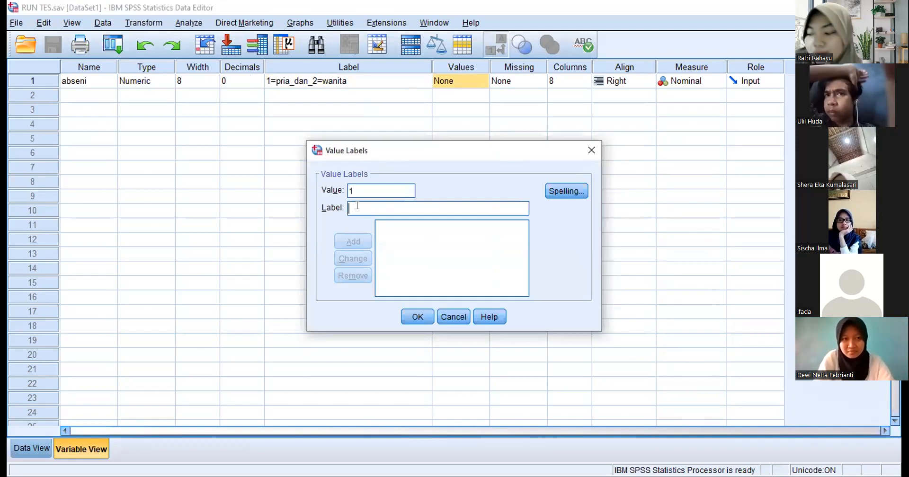
{"action": "type", "text": "pria"}
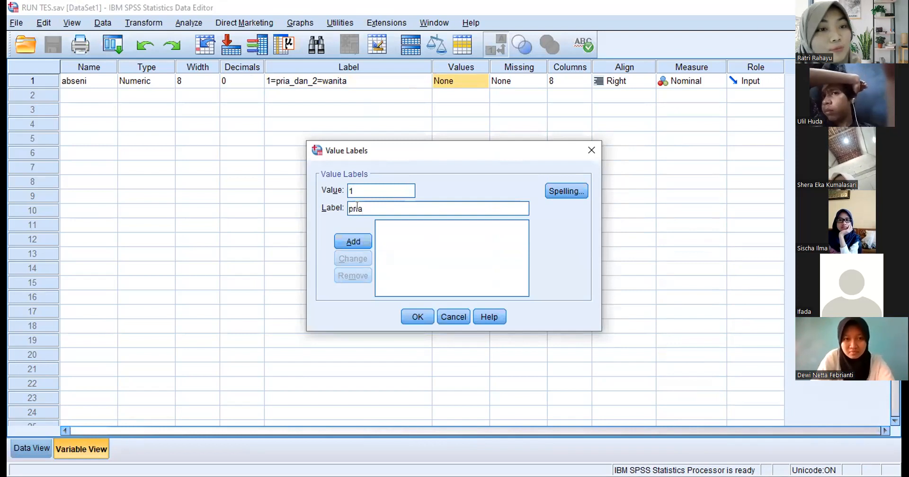
{"action": "left_click", "coordinate": [350, 241]}
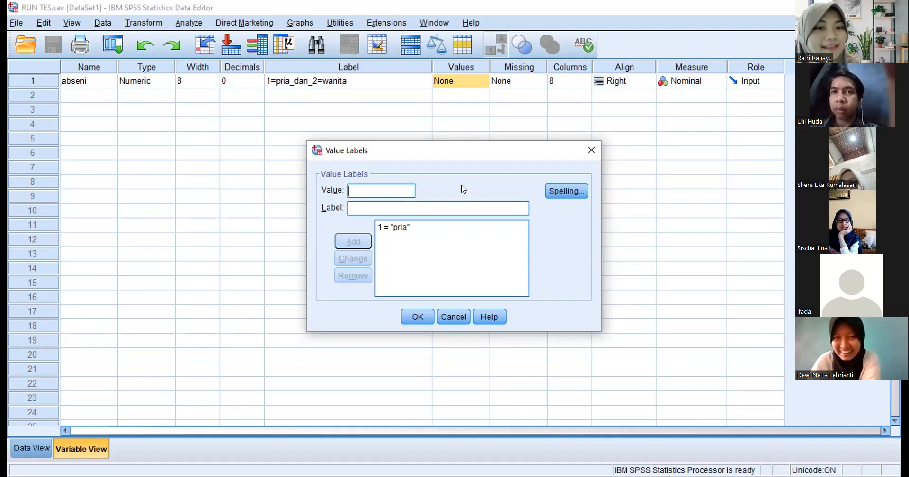
- Add the value label "wanita" for value 2 of abseni and apply the value labels
{"action": "left_click", "coordinate": [359, 190]}
{"action": "type", "text": "2"}
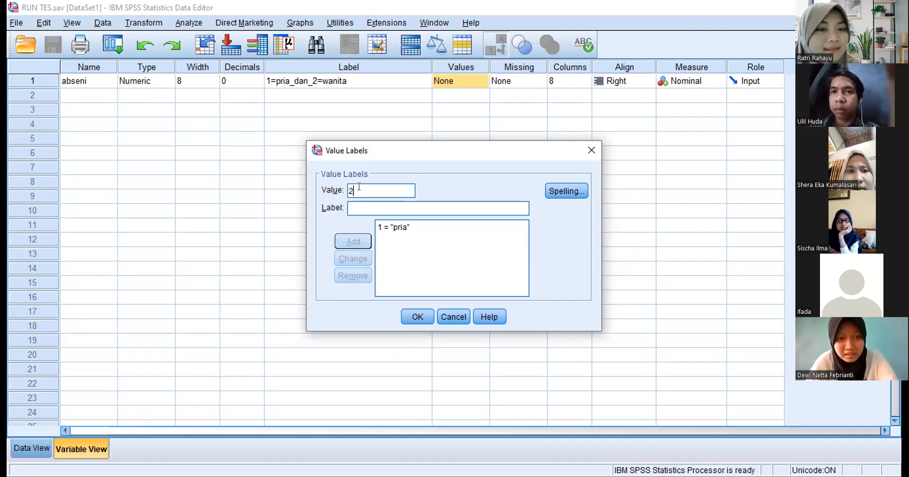
{"action": "left_click", "coordinate": [353, 205]}
{"action": "type", "text": "wanita"}
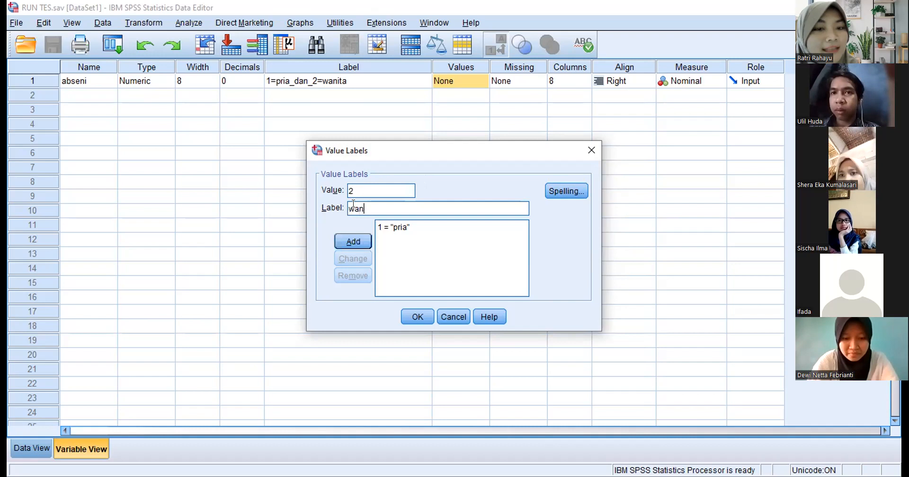
{"action": "left_click", "coordinate": [353, 242]}
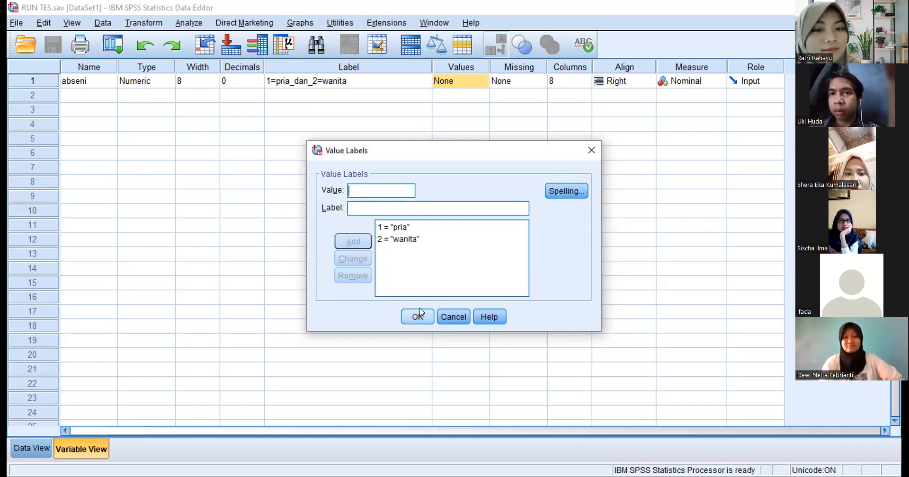
{"action": "left_click", "coordinate": [420, 320]}
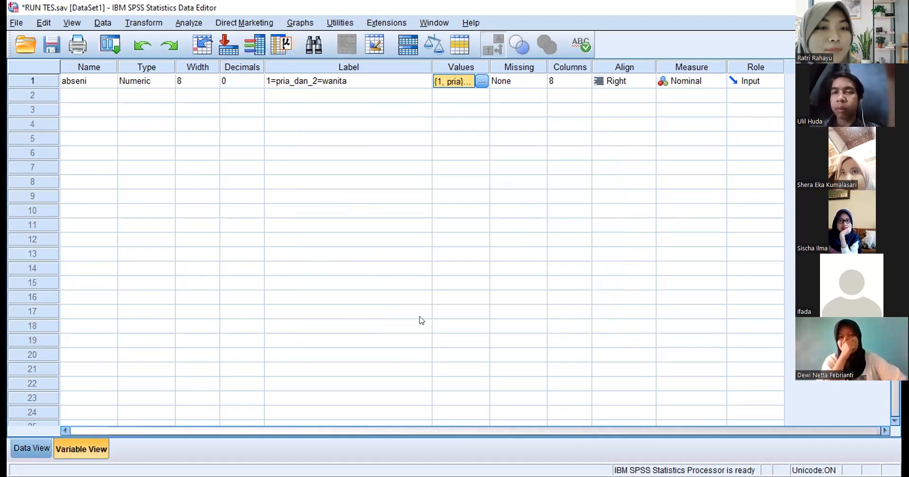
- Clear the descriptive label text of the variable abseni
{"action": "left_click", "coordinate": [356, 84]}
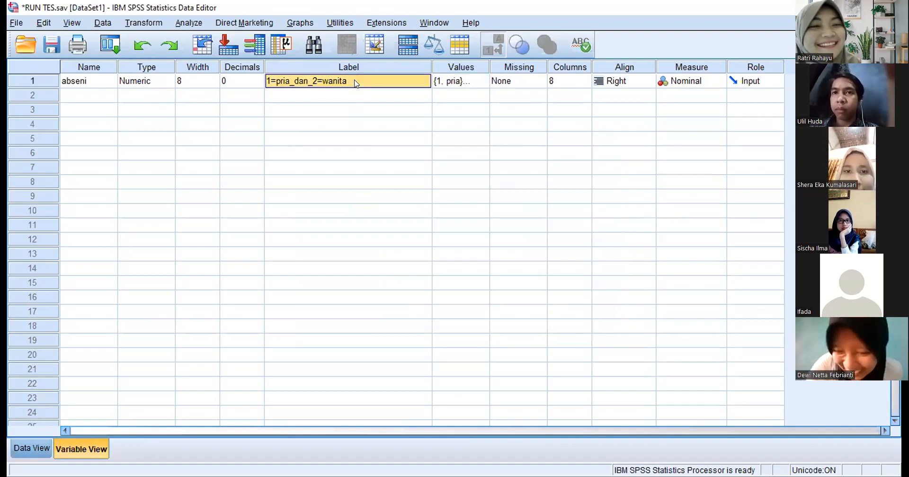
{"action": "key", "text": "BackSpace"}
{"action": "left_click", "coordinate": [378, 166]}
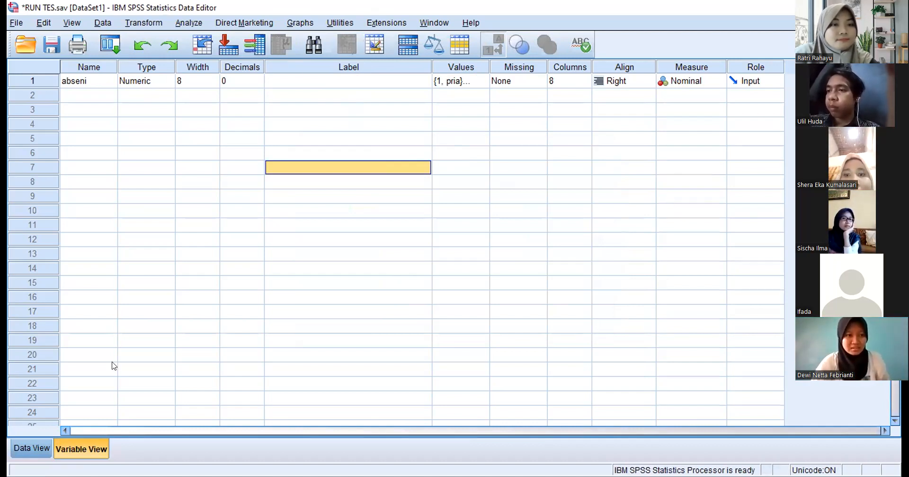
- Check how the abseni data displays its value labels, and review the variable's value label definitions
{"action": "left_click", "coordinate": [31, 449]}
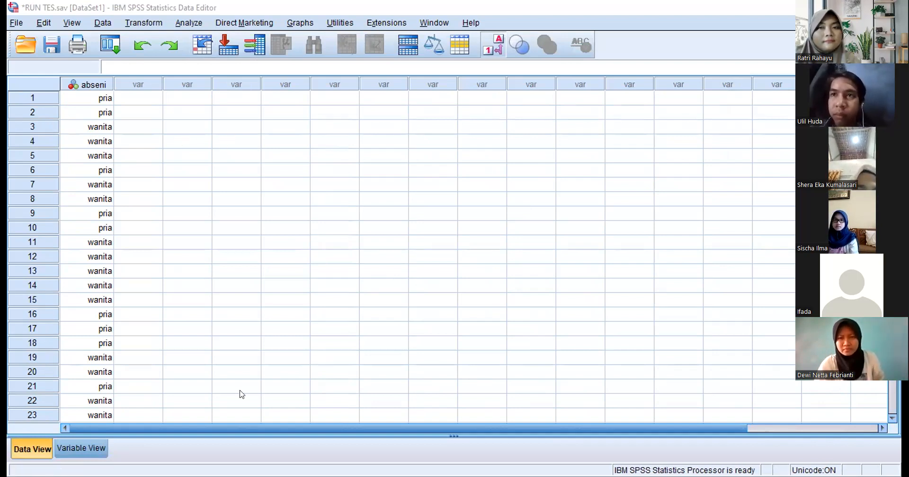
{"action": "left_click", "coordinate": [79, 448]}
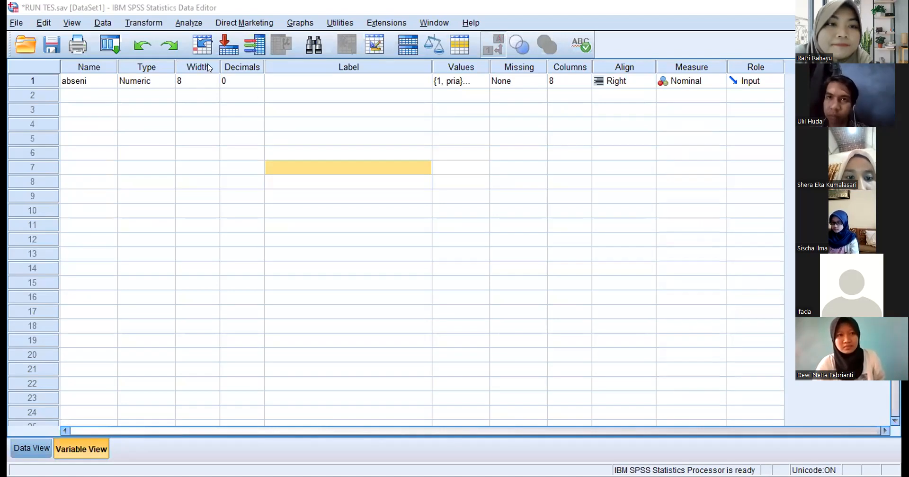
{"action": "left_click", "coordinate": [475, 81]}
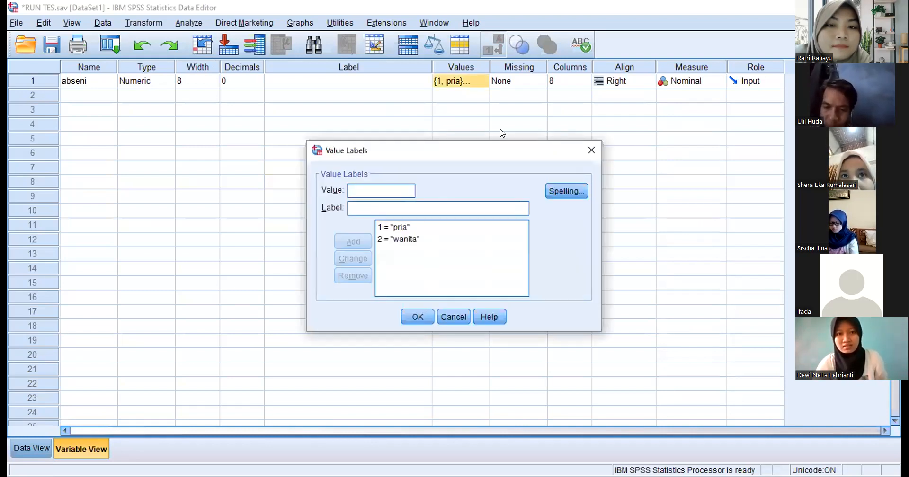
{"action": "left_click", "coordinate": [597, 150]}
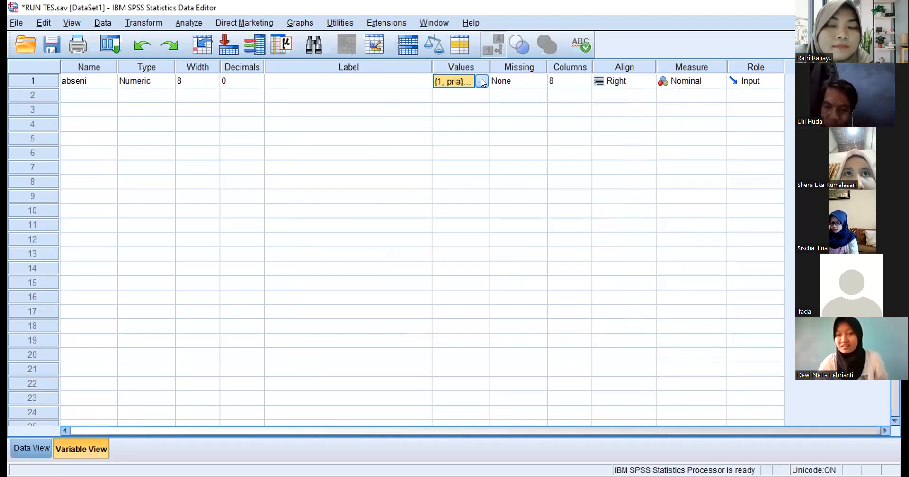
- Remove the value labels "pria" for 1 and "wanita" for 2 from the variable abseni
{"action": "left_click", "coordinate": [481, 82]}
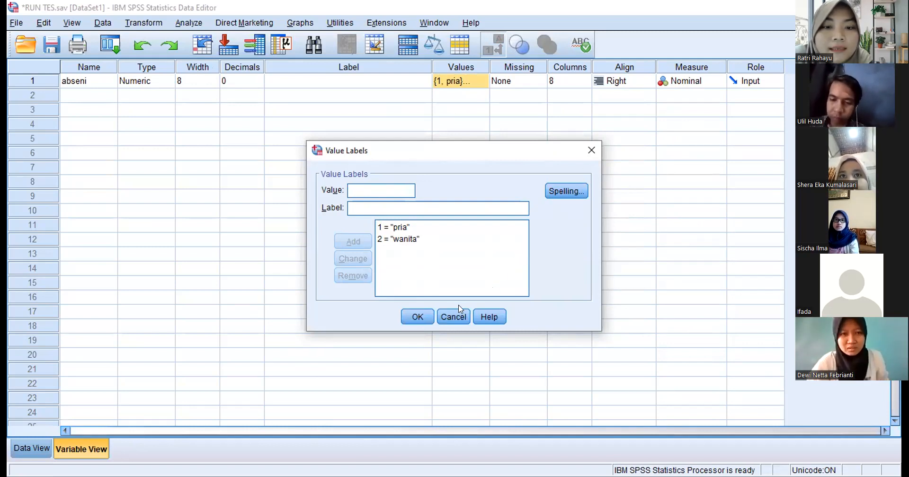
{"action": "left_click", "coordinate": [452, 315]}
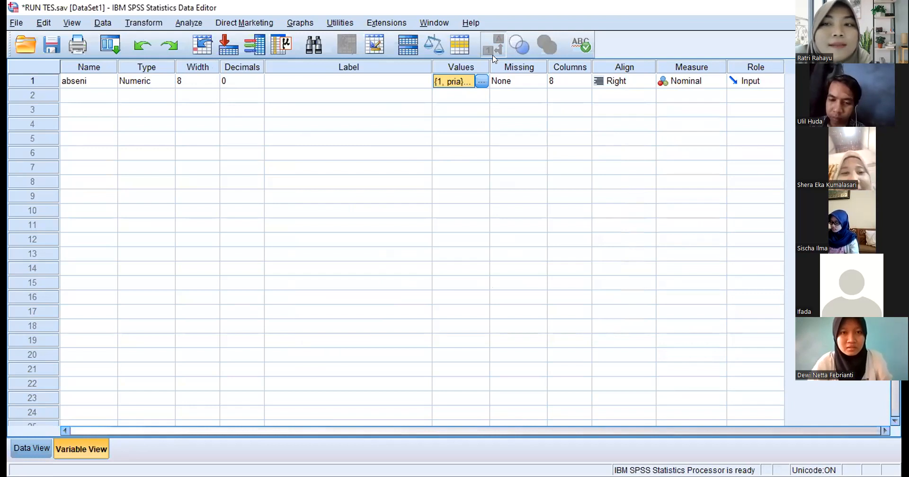
{"action": "left_click", "coordinate": [481, 81]}
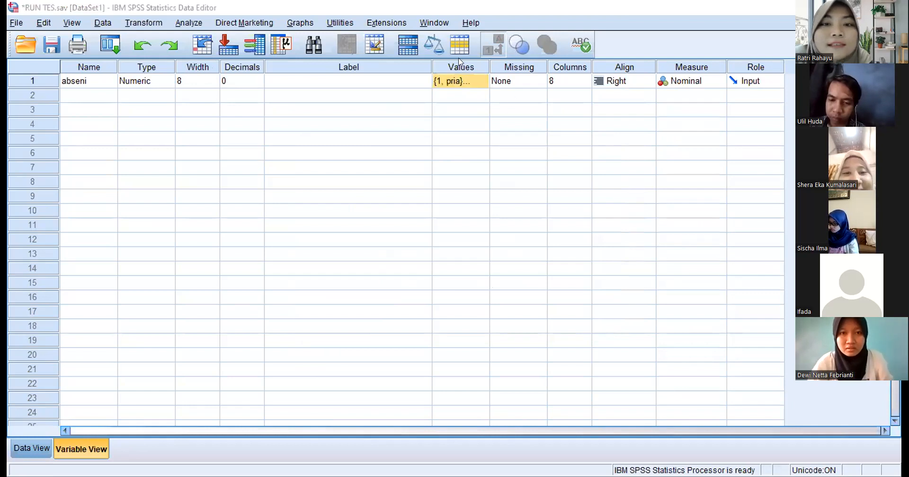
{"action": "left_click", "coordinate": [464, 83]}
{"action": "left_click", "coordinate": [481, 82]}
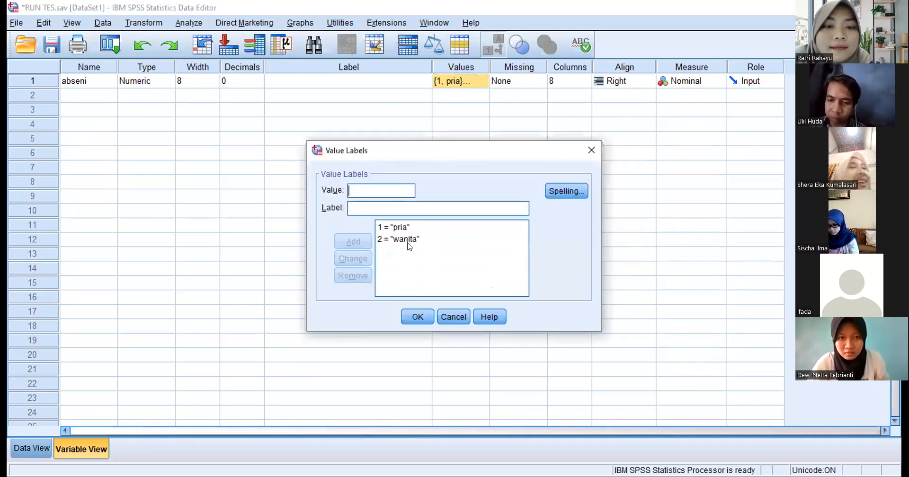
{"action": "left_click", "coordinate": [401, 228]}
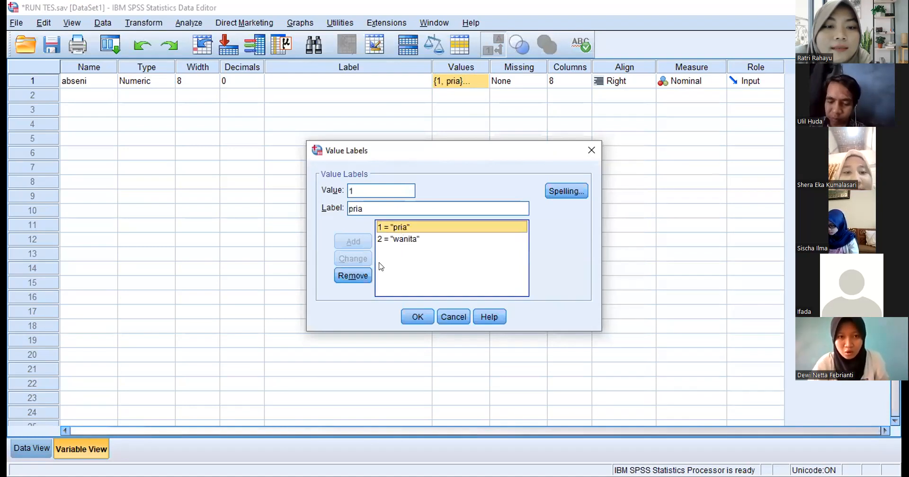
{"action": "left_click", "coordinate": [352, 276]}
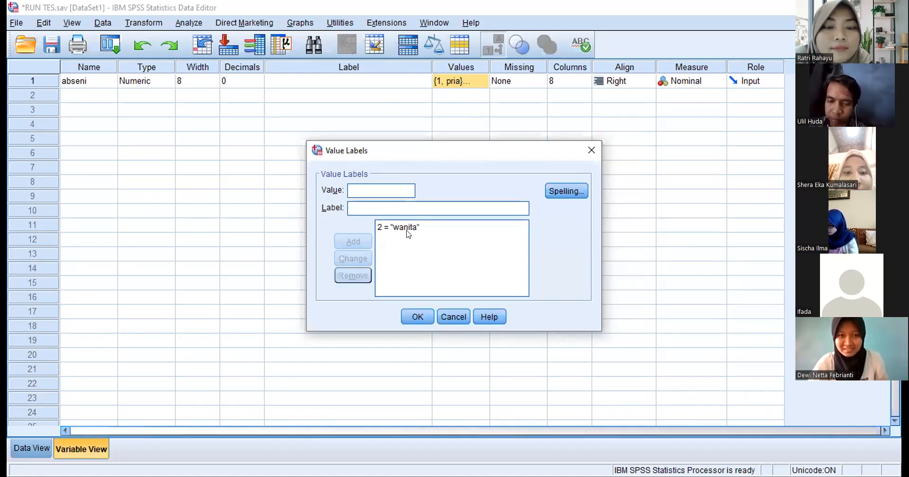
{"action": "left_click", "coordinate": [406, 229]}
{"action": "left_click", "coordinate": [363, 276]}
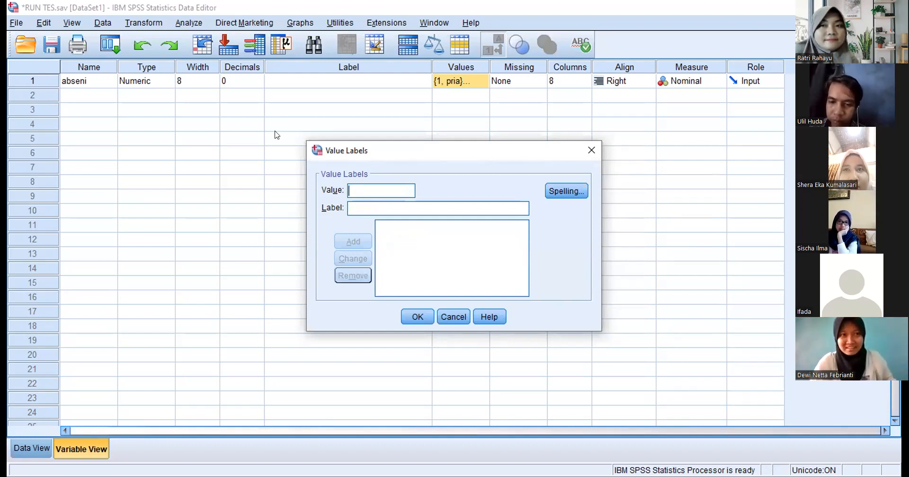
- Add the value label "pria" for value 1 of abseni again
{"action": "left_click", "coordinate": [211, 63]}
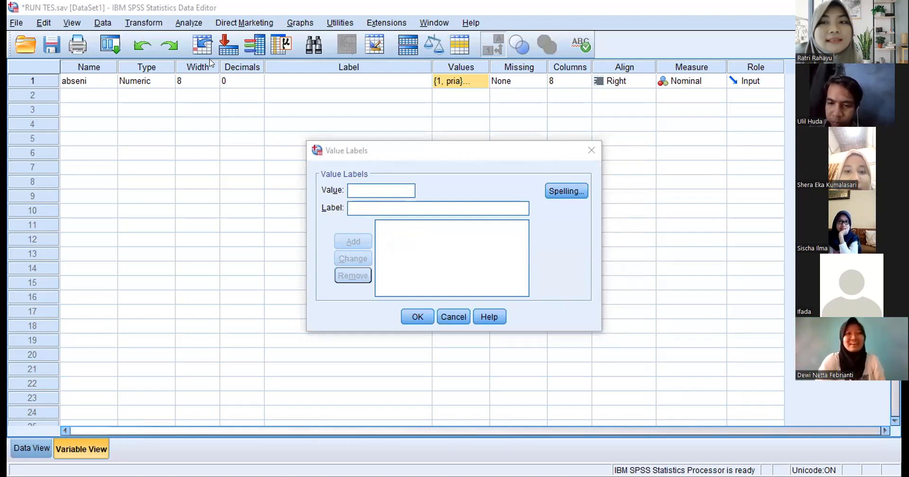
{"action": "left_click", "coordinate": [348, 200]}
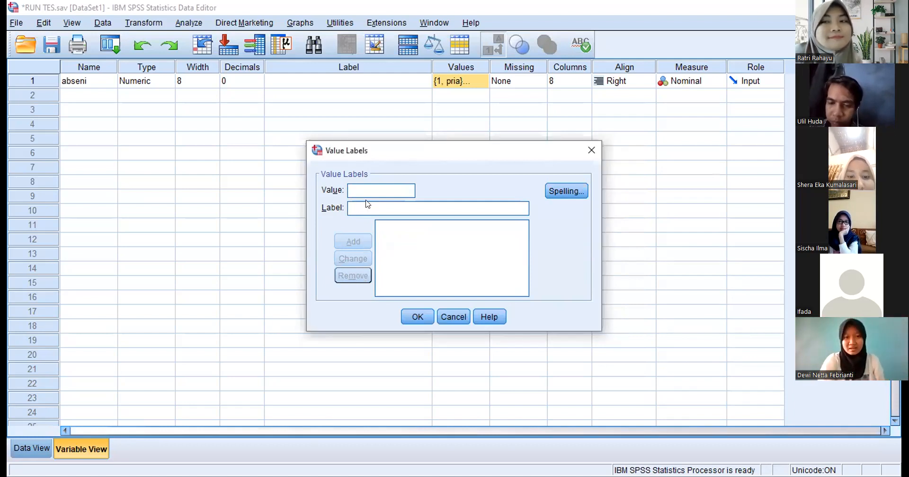
{"action": "type", "text": "1"}
{"action": "left_click", "coordinate": [352, 209]}
{"action": "type", "text": "pris"}
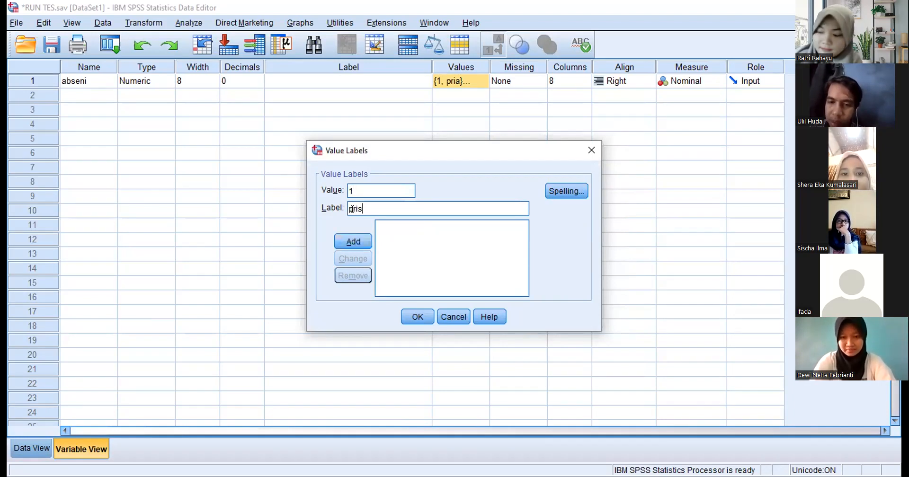
{"action": "key", "text": "BackSpace"}
{"action": "type", "text": "a"}
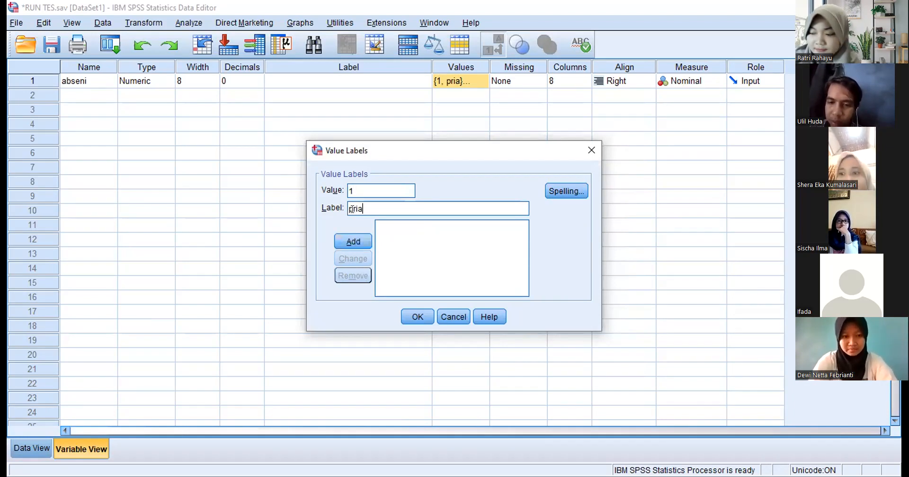
{"action": "left_click", "coordinate": [365, 240]}
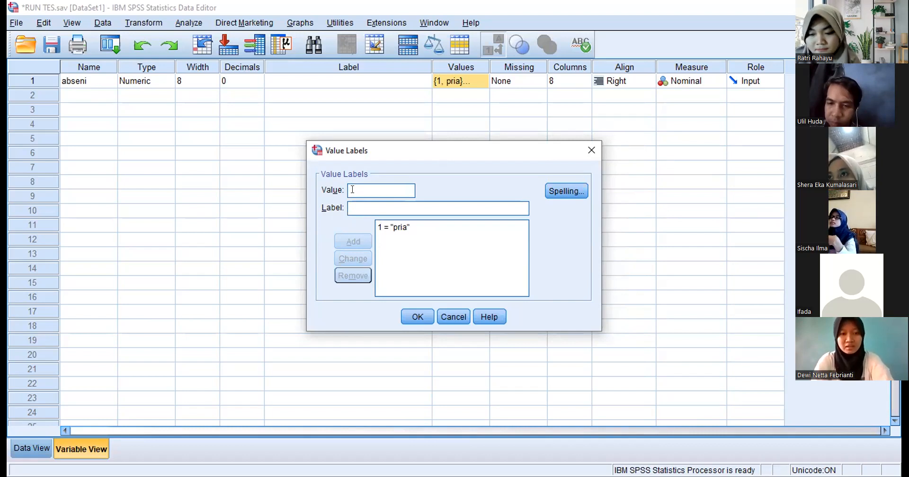
- Add the value label "wanita" for value 2 of abseni and apply both value labels
{"action": "type", "text": "2"}
{"action": "left_click", "coordinate": [350, 207]}
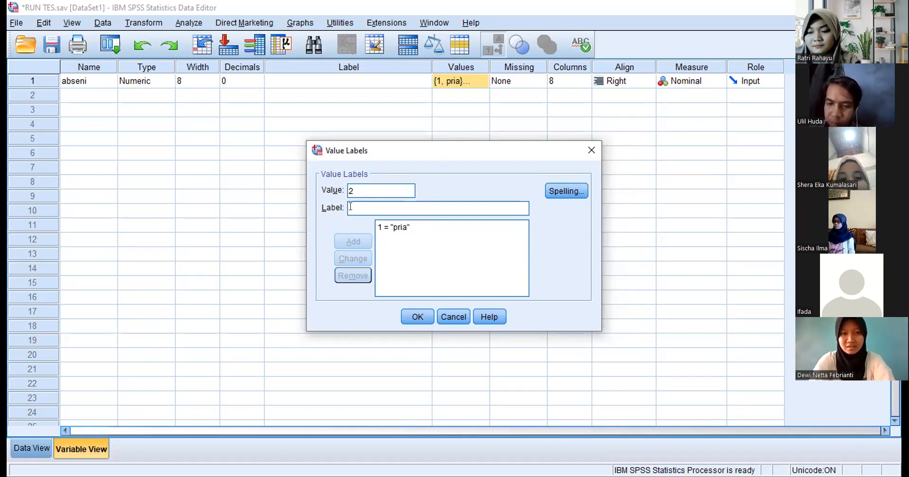
{"action": "type", "text": "wanita"}
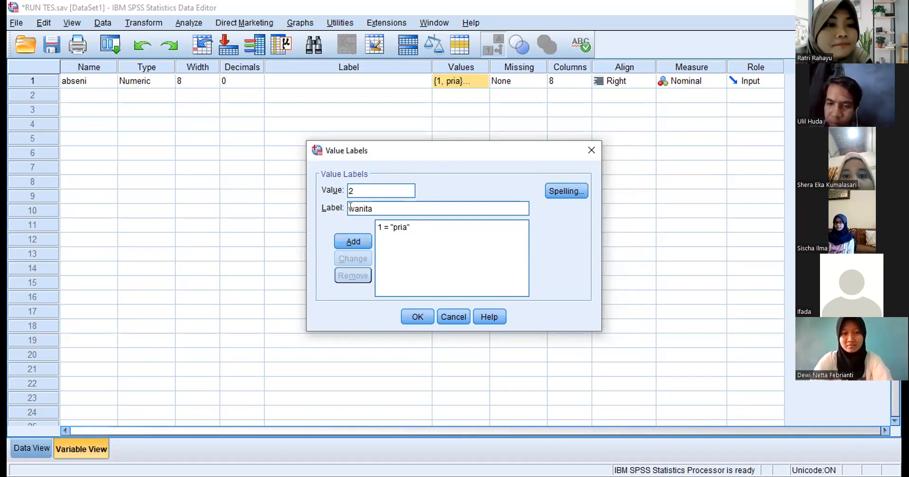
{"action": "left_click", "coordinate": [354, 243]}
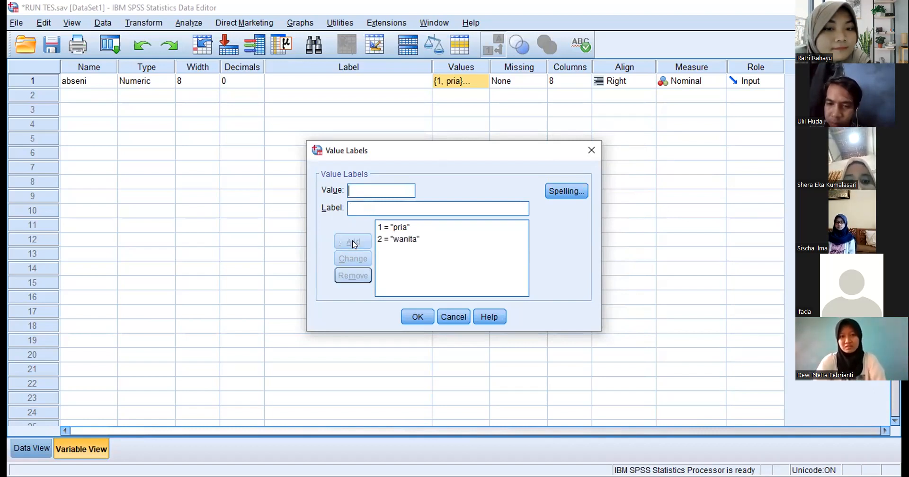
{"action": "left_click", "coordinate": [413, 320]}
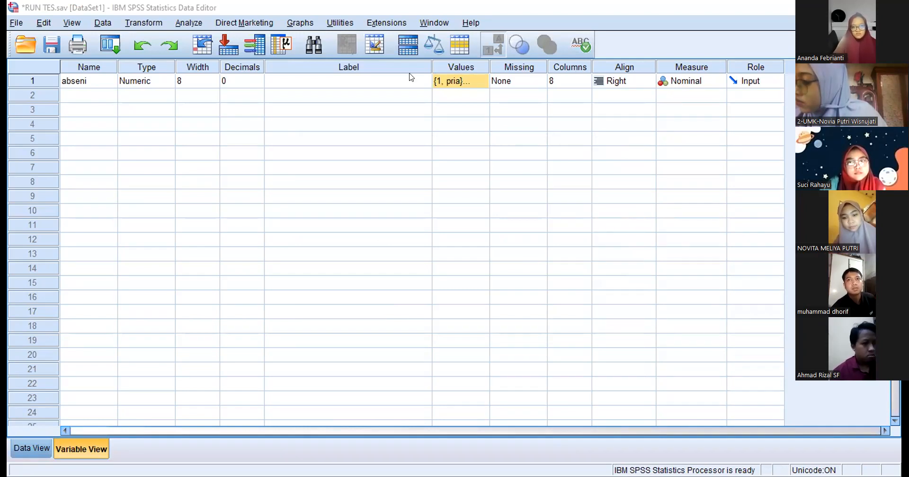
{"action": "left_click", "coordinate": [329, 124]}
{"action": "left_click", "coordinate": [148, 108]}
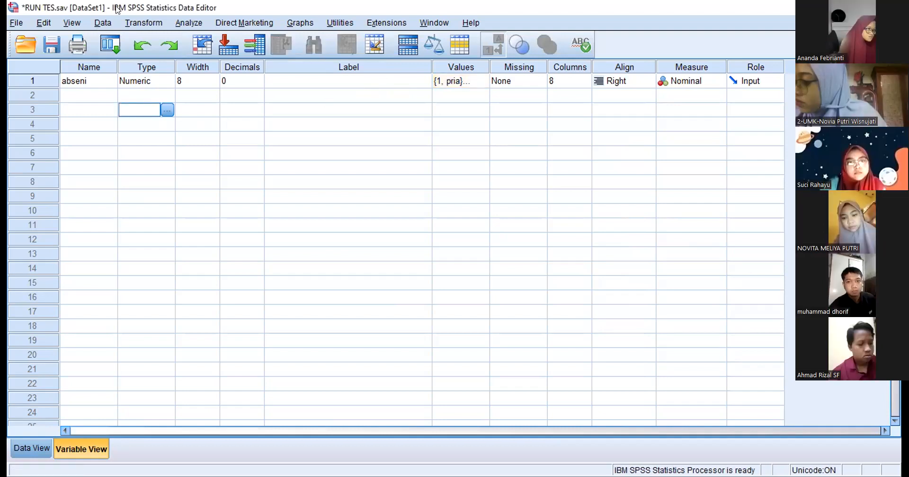
{"action": "left_click", "coordinate": [166, 28]}
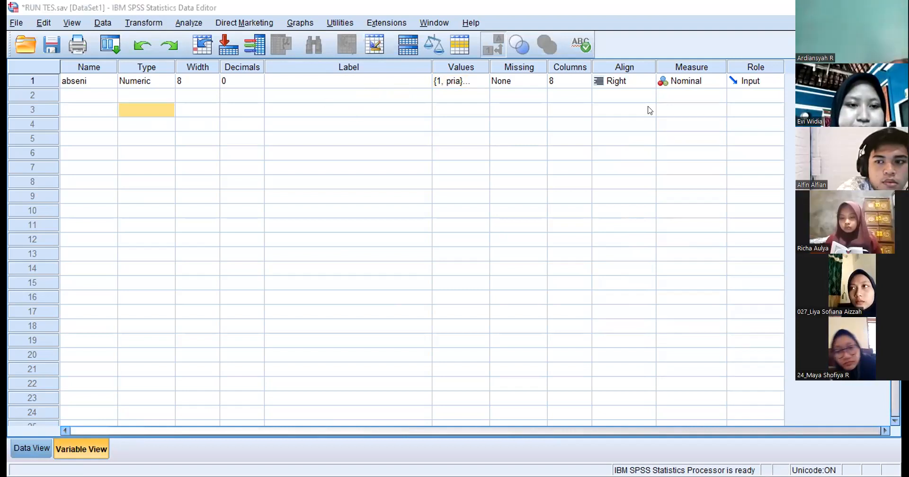
{"action": "left_click", "coordinate": [322, 128]}
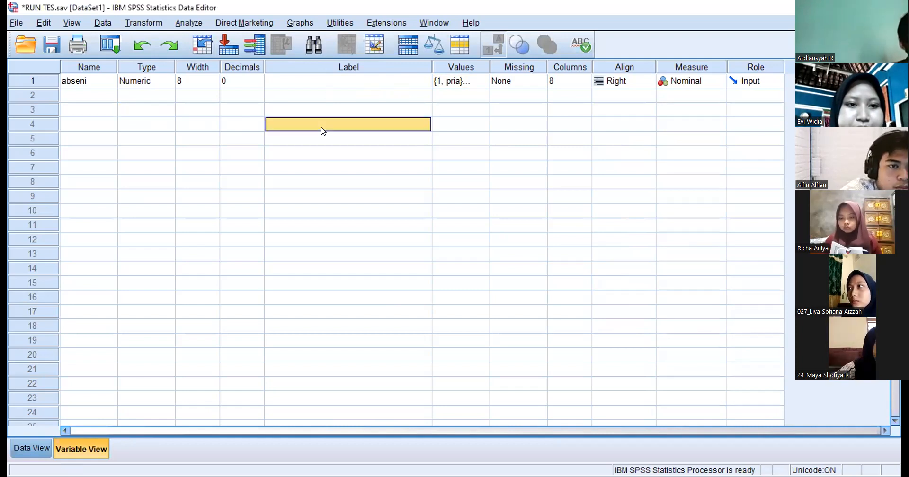
{"action": "left_click", "coordinate": [164, 34]}
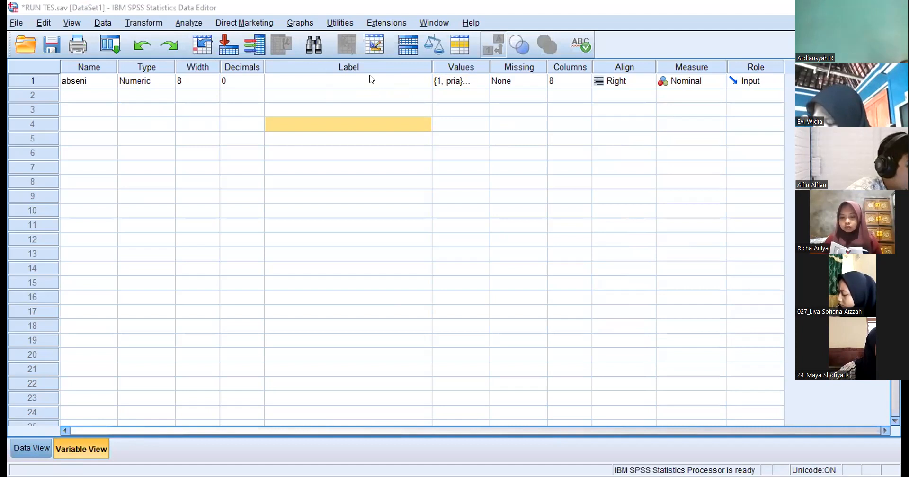
{"action": "key", "text": "alt+a"}
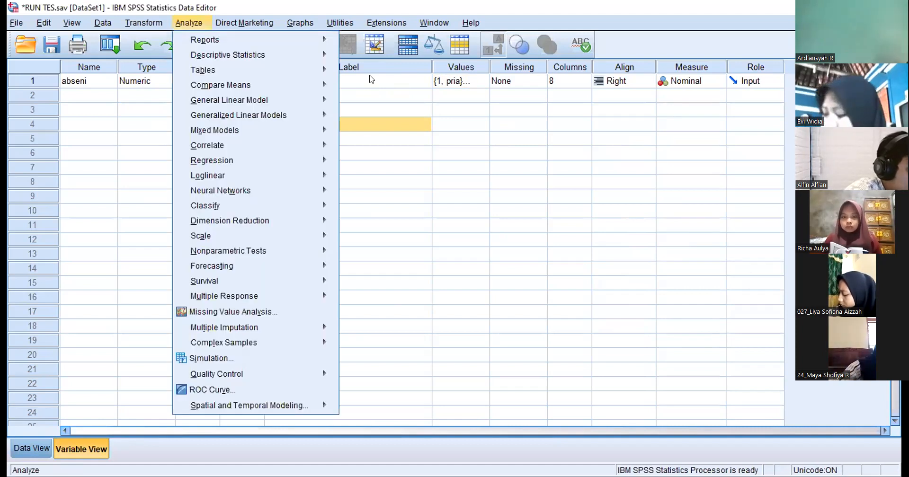
{"action": "key", "text": "Escape"}
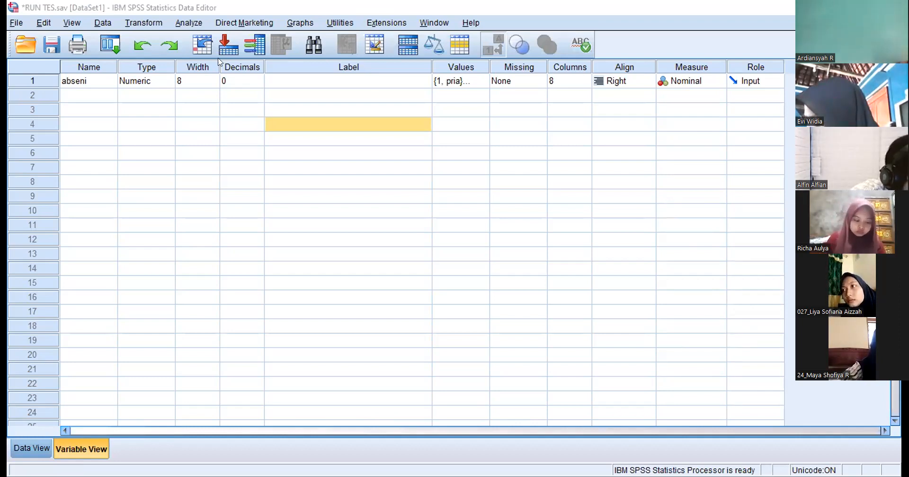
{"action": "left_click", "coordinate": [273, 151]}
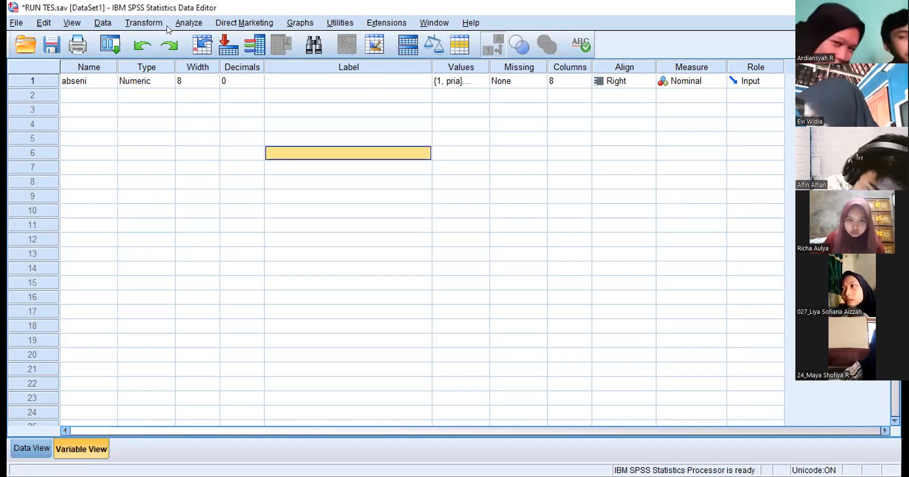
{"action": "left_click", "coordinate": [188, 23]}
{"action": "left_click", "coordinate": [176, 24]}
{"action": "left_click", "coordinate": [167, 27]}
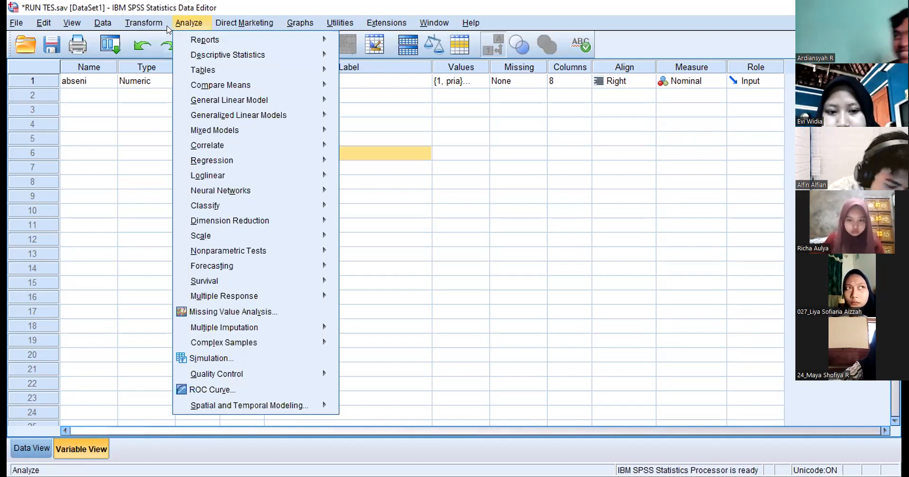
{"action": "left_click", "coordinate": [167, 29]}
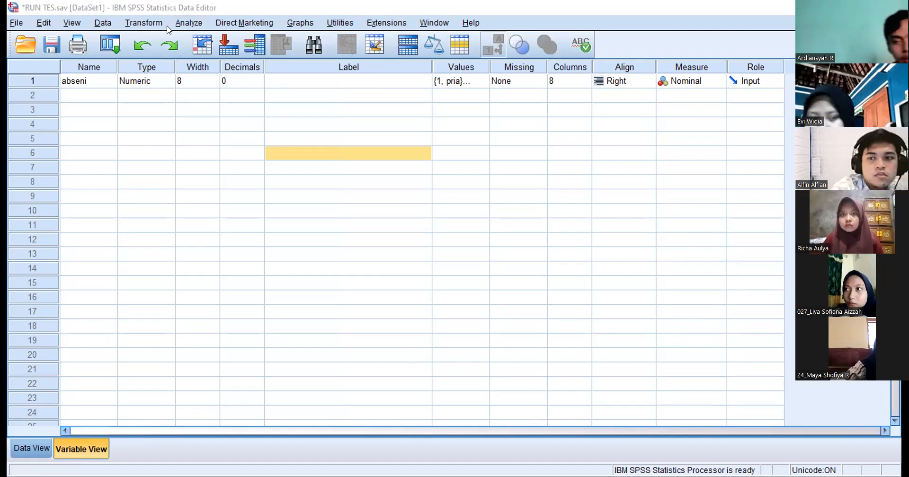
{"action": "left_click", "coordinate": [167, 29]}
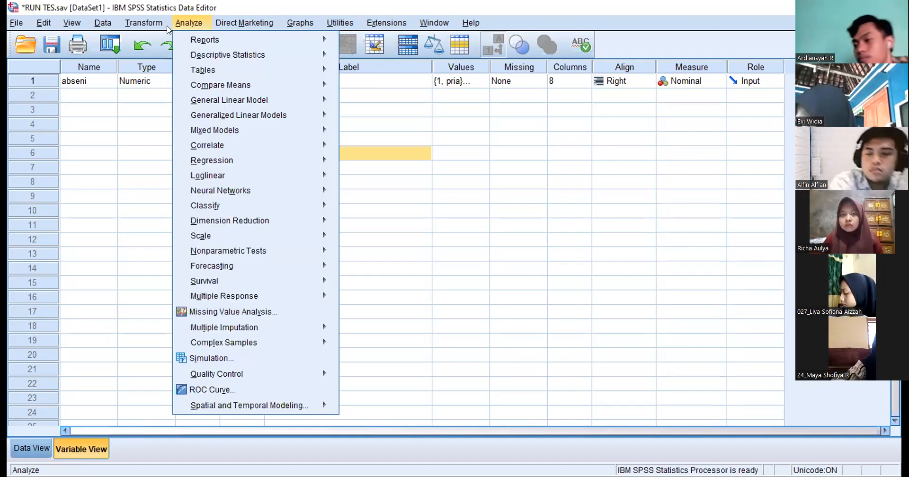
{"action": "left_click", "coordinate": [167, 29]}
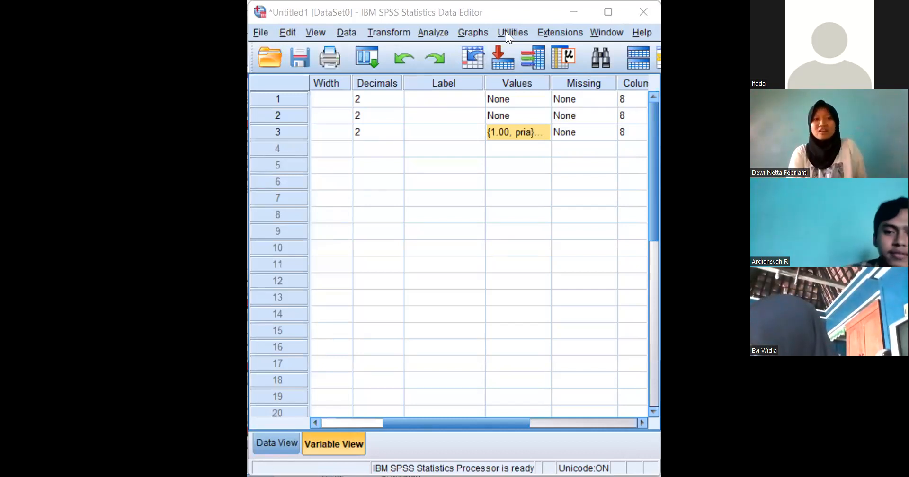
- Run the legacy nonparametric Runs test on barisan in the Untitled1 dataset with the median as cut point, and review the Runs Test table
{"action": "left_click", "coordinate": [607, 12]}
{"action": "left_click", "coordinate": [206, 25]}
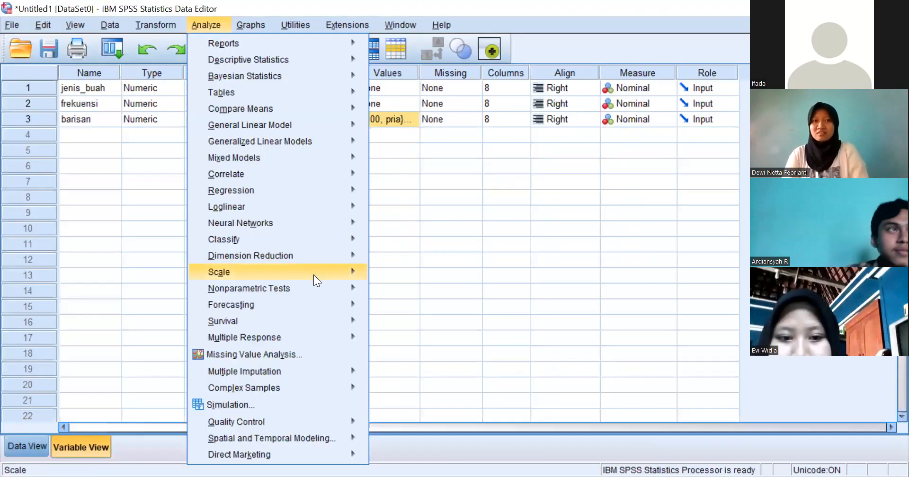
{"action": "mouse_move", "coordinate": [315, 293]}
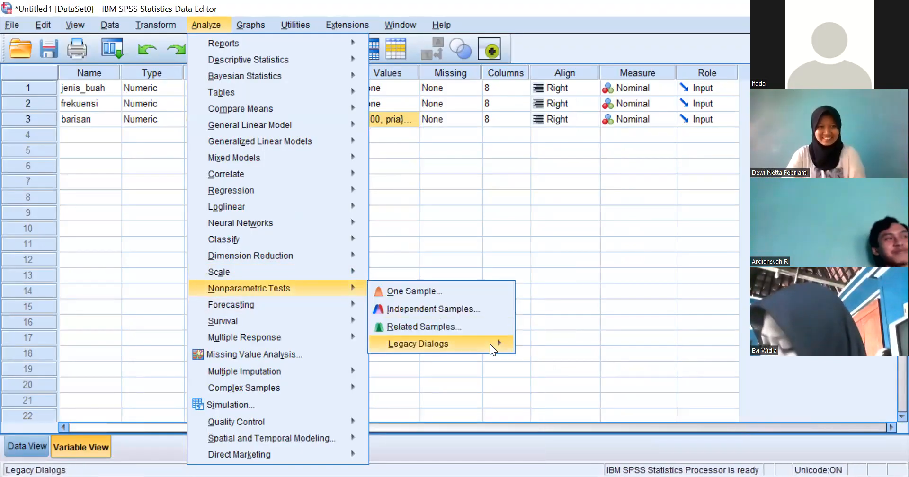
{"action": "mouse_move", "coordinate": [490, 344]}
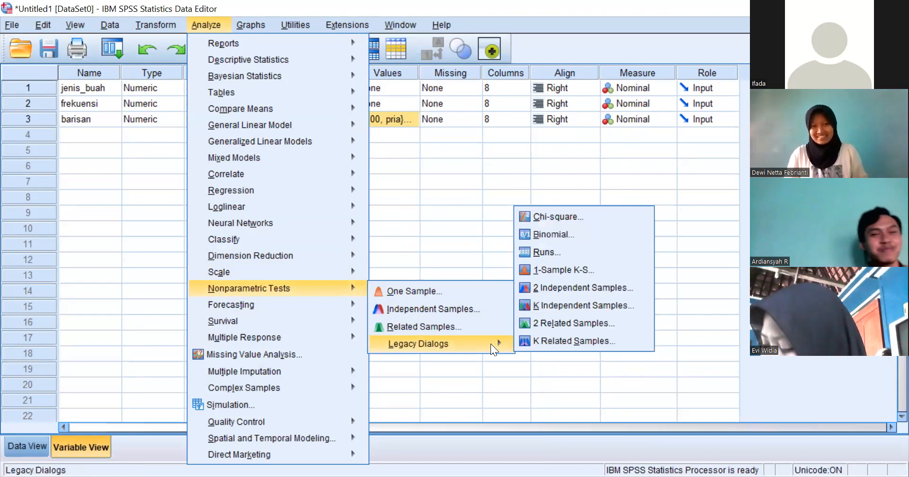
{"action": "left_click", "coordinate": [562, 254]}
{"action": "left_click", "coordinate": [267, 154]}
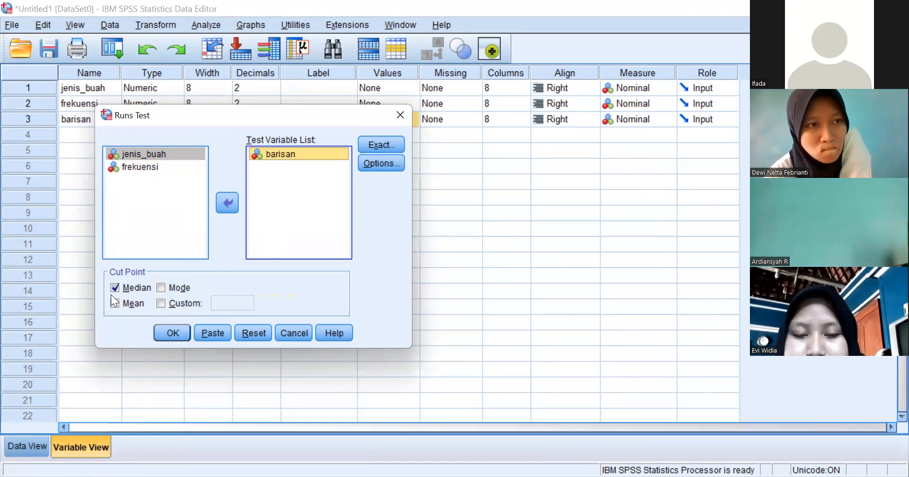
{"action": "left_click", "coordinate": [174, 333]}
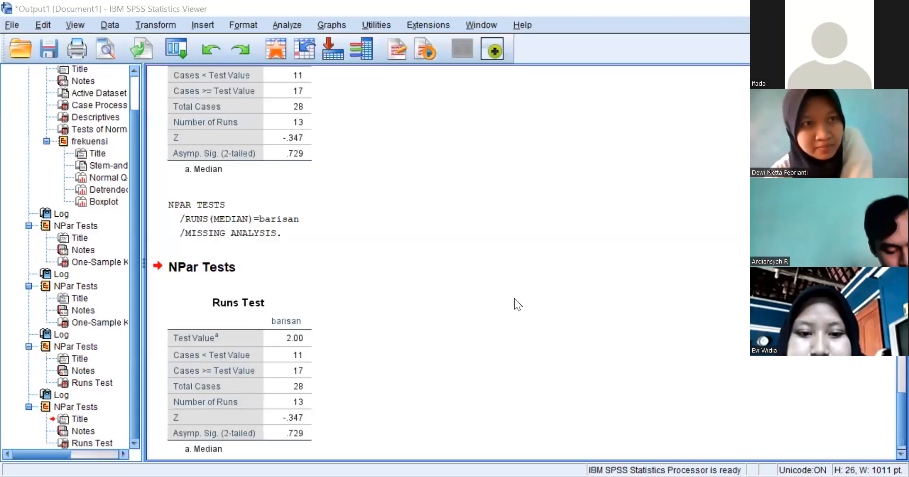
{"action": "scroll", "coordinate": [514, 298], "scroll_direction": "down", "scroll_amount": 2}
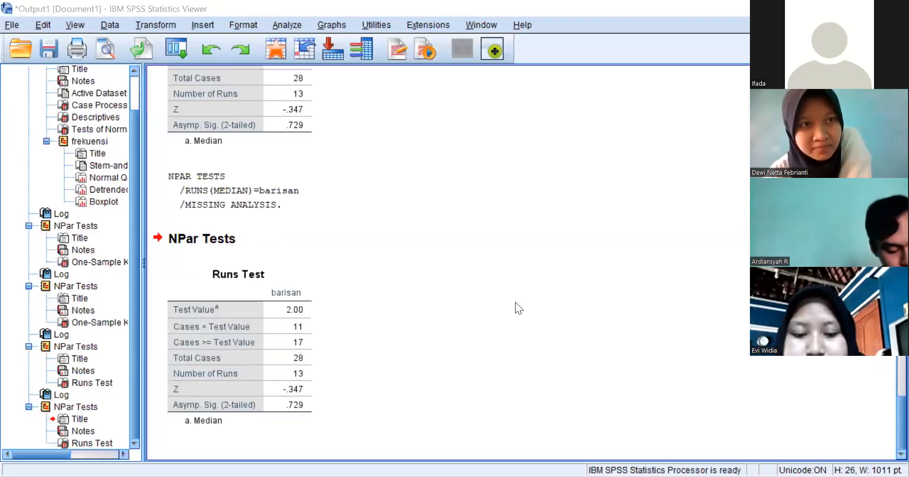
{"action": "left_click", "coordinate": [299, 361]}
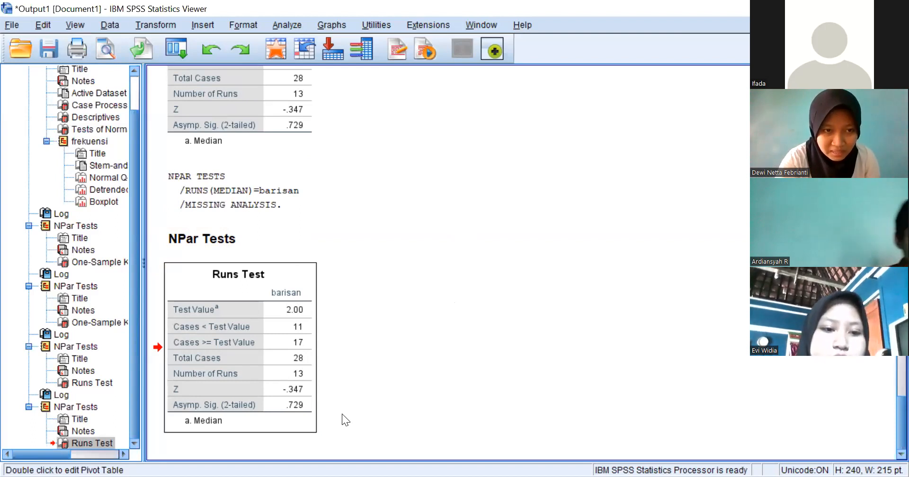
{"action": "left_click_drag", "start_coordinate": [303, 405], "coordinate": [330, 408]}
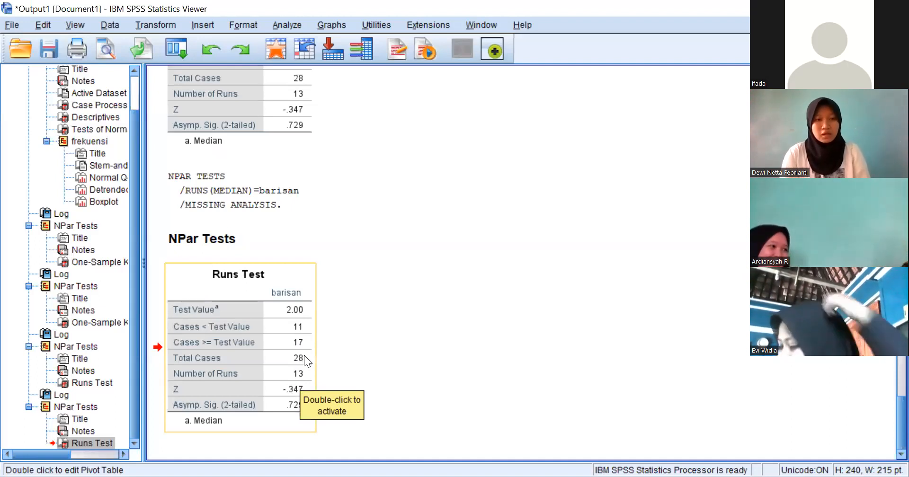
- In the group's PDF in Microsoft Edge, read the Runs Test output and its interpretation in items 4 and 5, continuing to Contoh 2
{"action": "left_click_drag", "start_coordinate": [302, 355], "coordinate": [326, 341]}
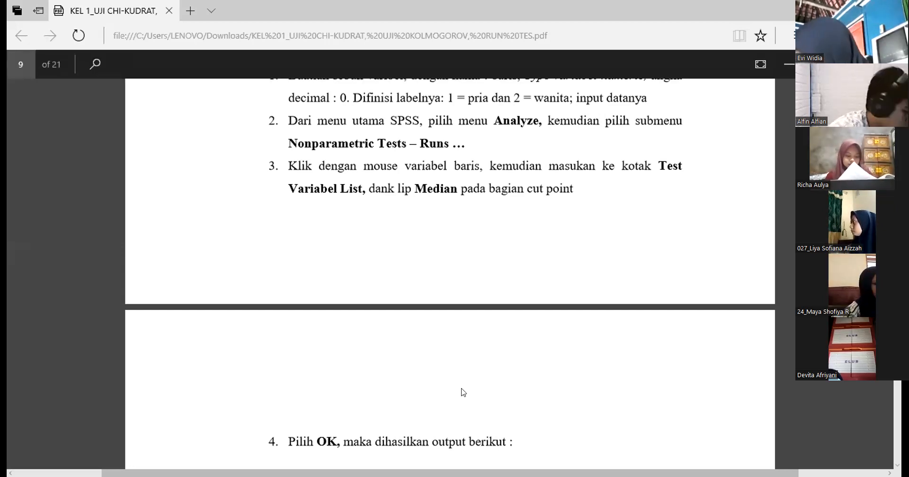
{"action": "scroll", "coordinate": [463, 392], "scroll_direction": "down", "scroll_amount": 4}
{"action": "scroll", "coordinate": [462, 392], "scroll_direction": "down", "scroll_amount": 1}
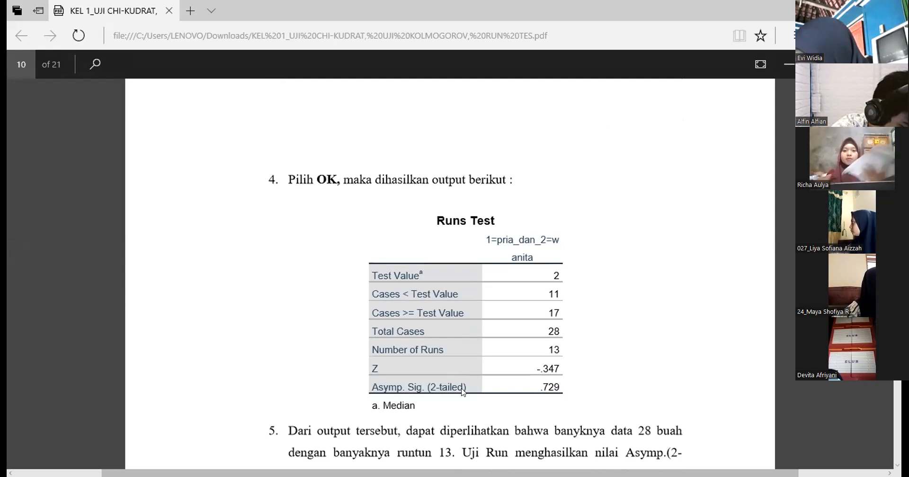
{"action": "scroll", "coordinate": [463, 392], "scroll_direction": "down", "scroll_amount": 2}
{"action": "scroll", "coordinate": [462, 391], "scroll_direction": "down", "scroll_amount": 8}
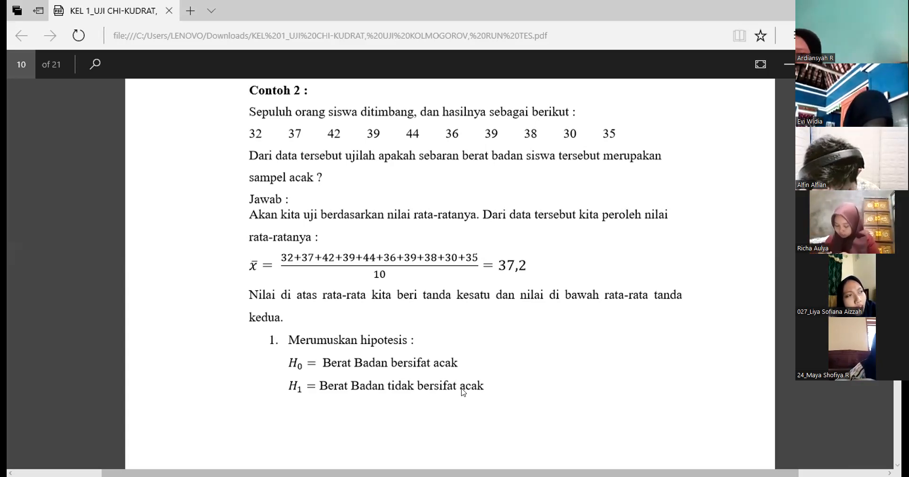
- Examine Contoh 2 on the students' body weights: the mean calculation, the hypotheses and the run-counting table with its sign legend
{"action": "scroll", "coordinate": [463, 392], "scroll_direction": "down", "scroll_amount": 5}
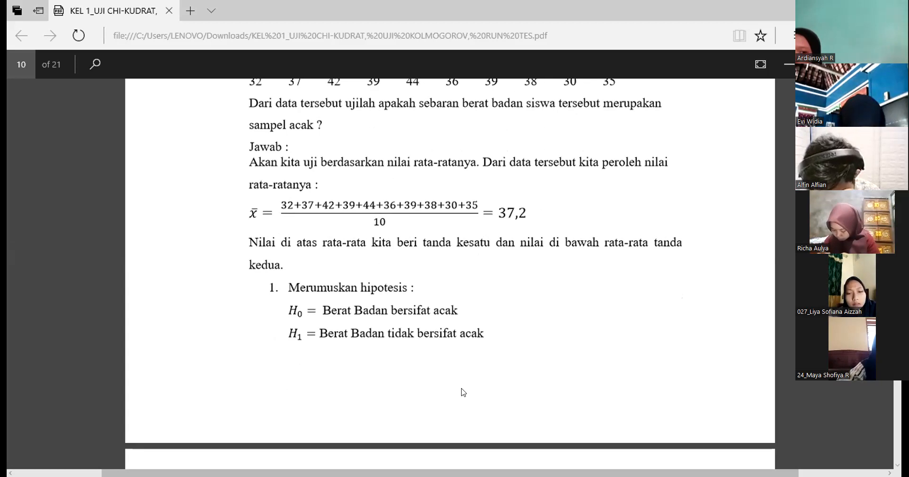
{"action": "scroll", "coordinate": [463, 392], "scroll_direction": "down", "scroll_amount": 5}
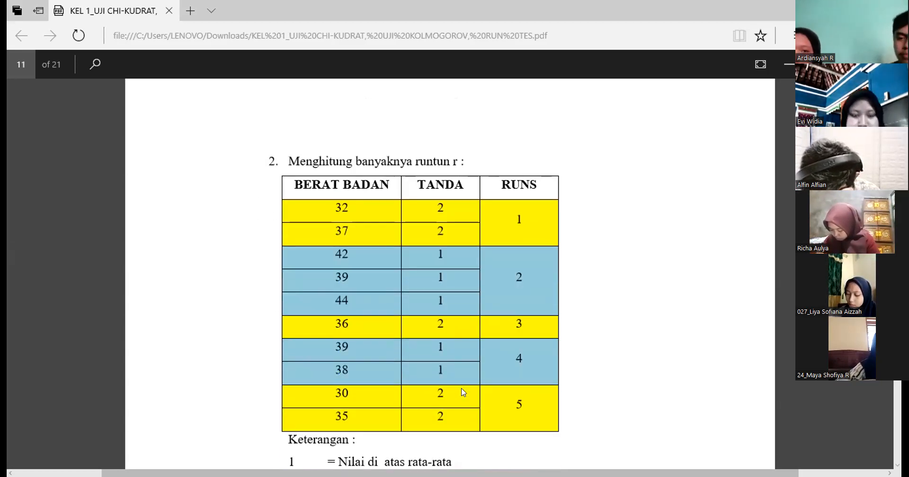
{"action": "scroll", "coordinate": [463, 391], "scroll_direction": "up", "scroll_amount": 2}
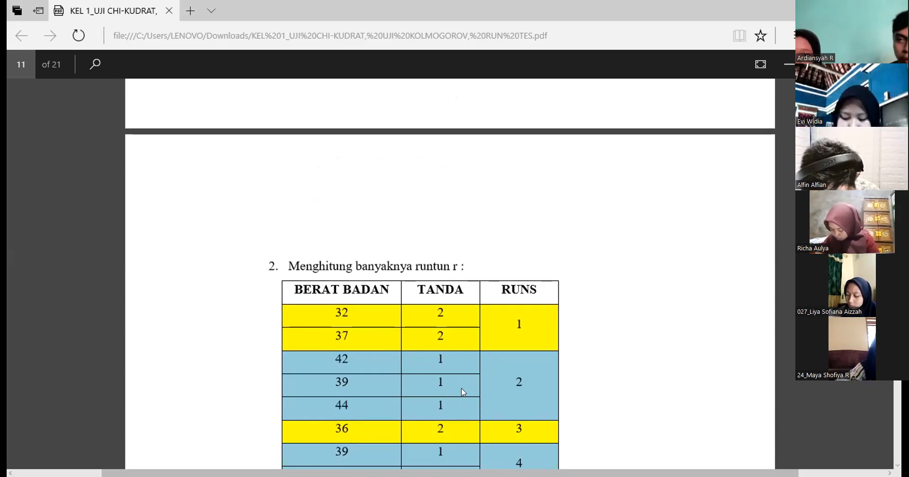
{"action": "scroll", "coordinate": [463, 392], "scroll_direction": "up", "scroll_amount": 3}
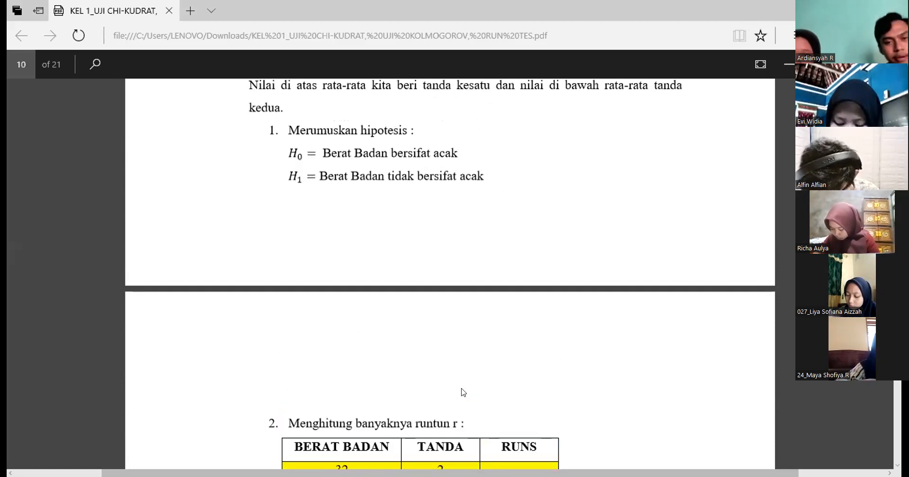
{"action": "scroll", "coordinate": [464, 392], "scroll_direction": "up", "scroll_amount": 1}
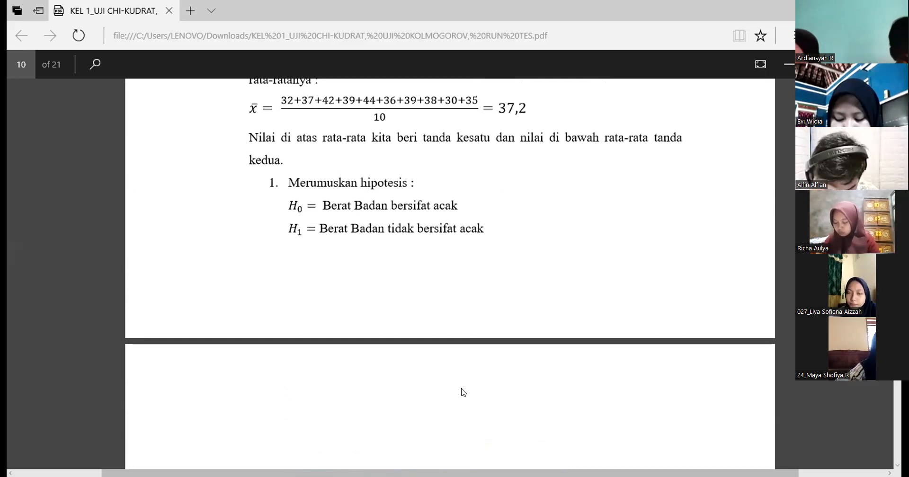
{"action": "scroll", "coordinate": [464, 392], "scroll_direction": "up", "scroll_amount": 3}
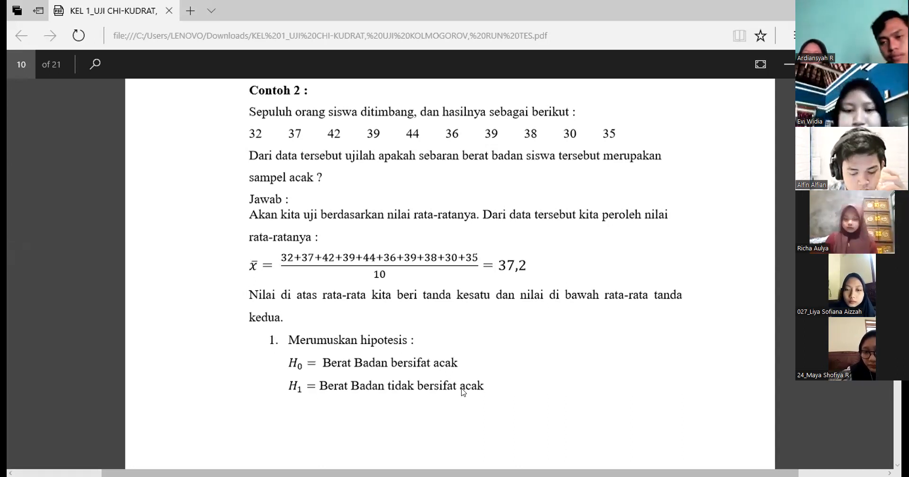
{"action": "scroll", "coordinate": [463, 392], "scroll_direction": "down", "scroll_amount": 6}
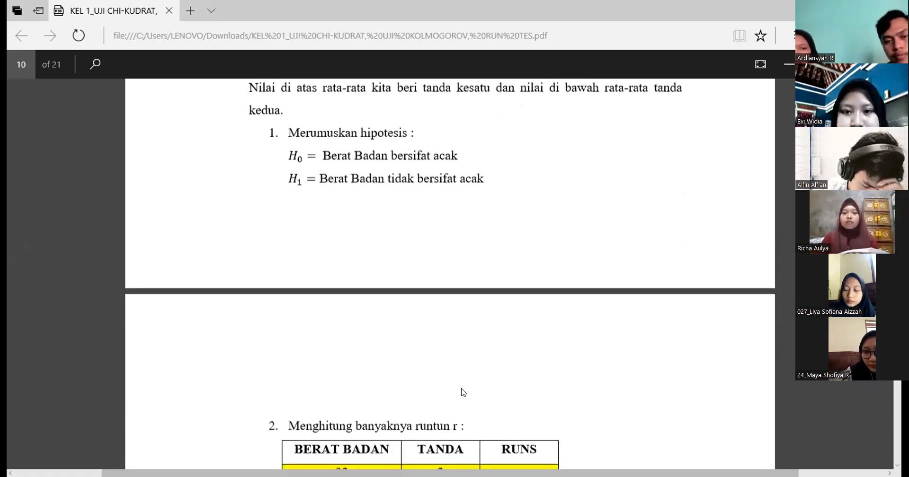
{"action": "scroll", "coordinate": [463, 392], "scroll_direction": "down", "scroll_amount": 4}
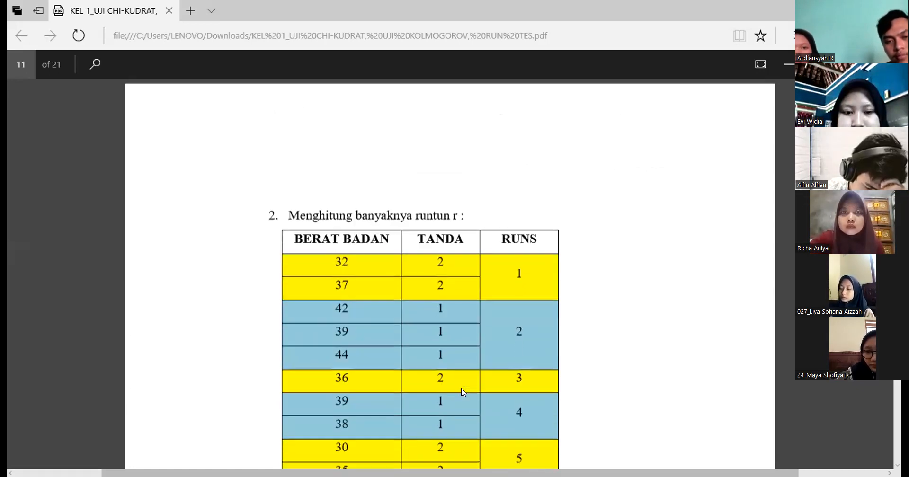
{"action": "scroll", "coordinate": [463, 392], "scroll_direction": "down", "scroll_amount": 1}
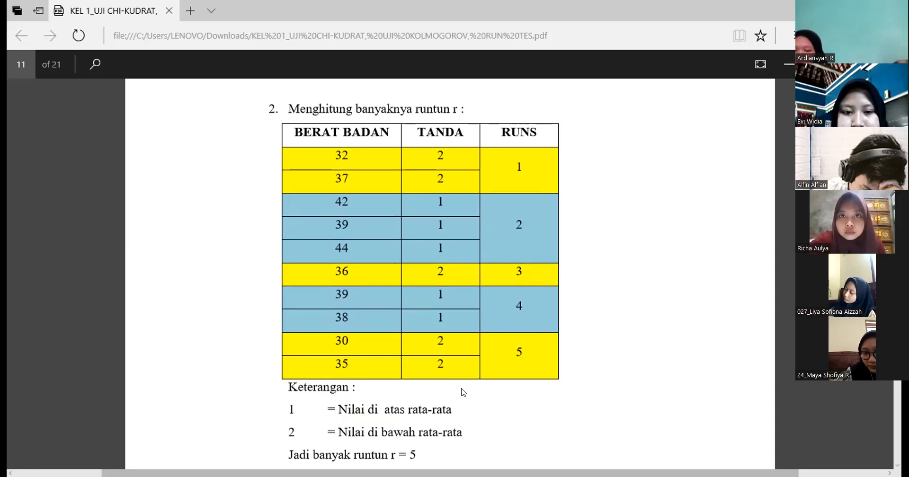
{"action": "scroll", "coordinate": [463, 392], "scroll_direction": "down", "scroll_amount": 1}
{"action": "scroll", "coordinate": [463, 392], "scroll_direction": "up", "scroll_amount": 1}
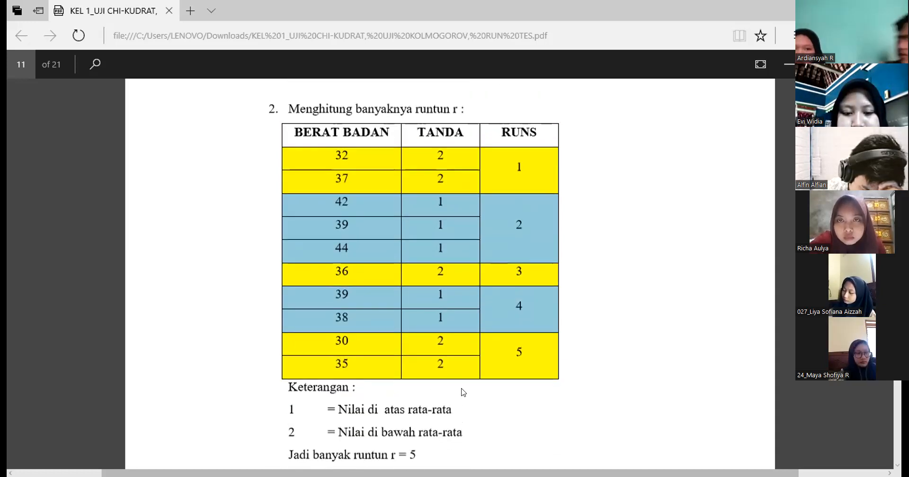